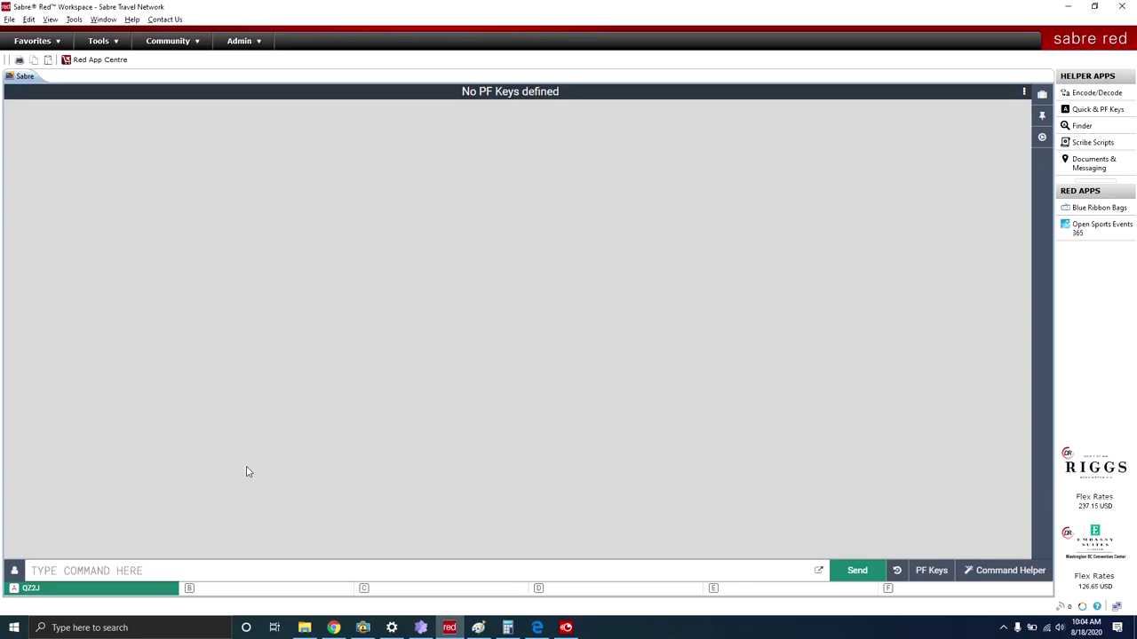
Step: Open the hotel availability search and set its location to WAS, the Washington Metropolitan Area
left_click(1004, 570)
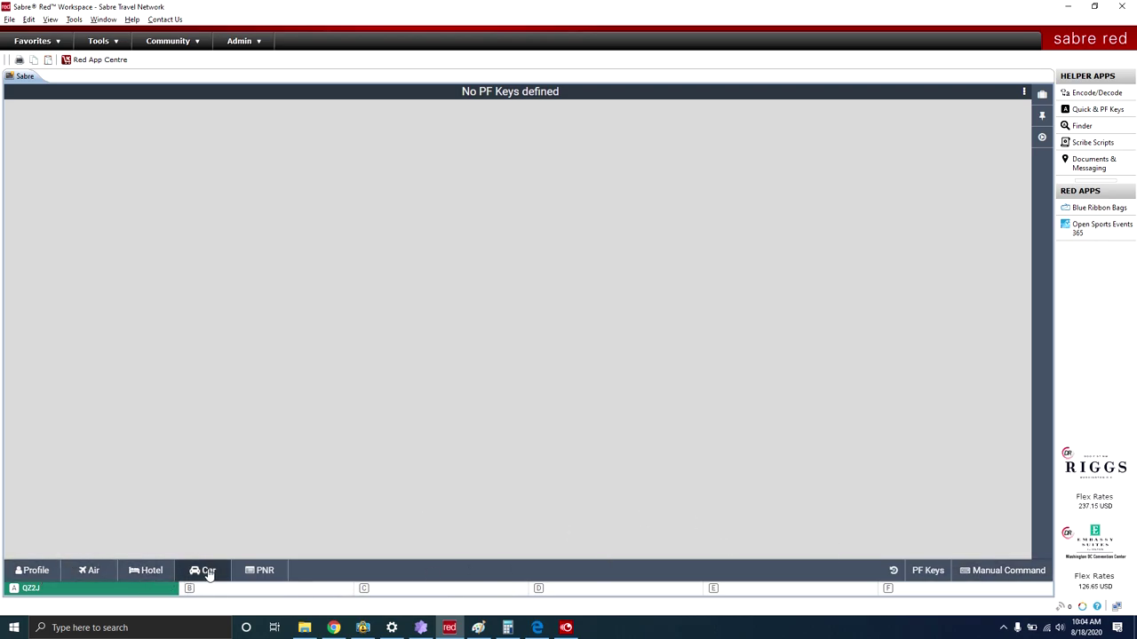
left_click(152, 574)
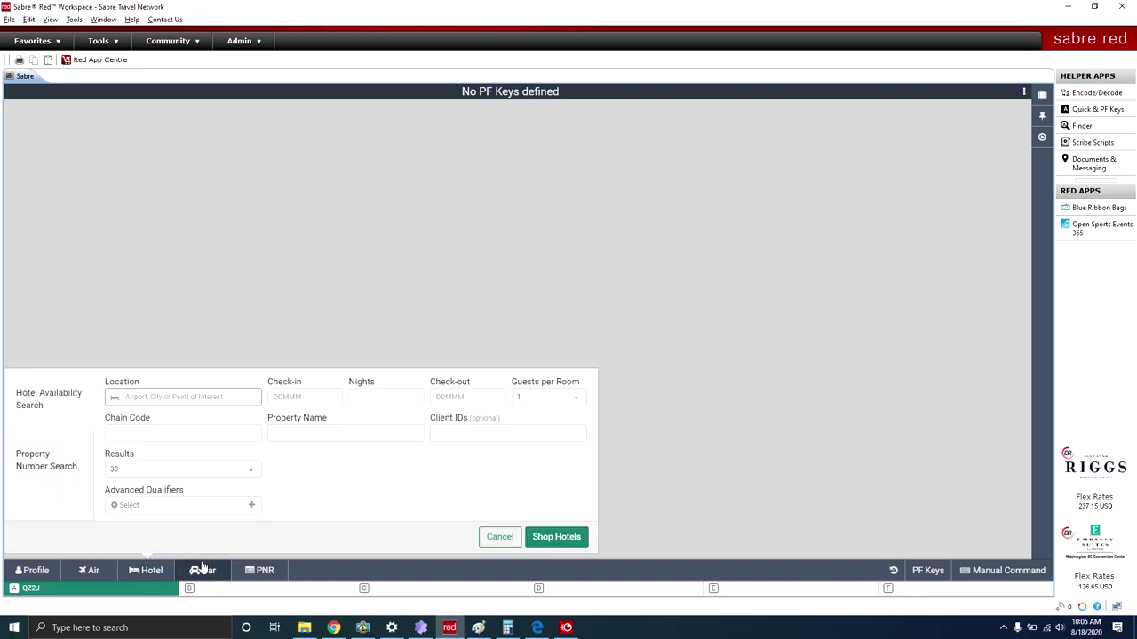
left_click(33, 454)
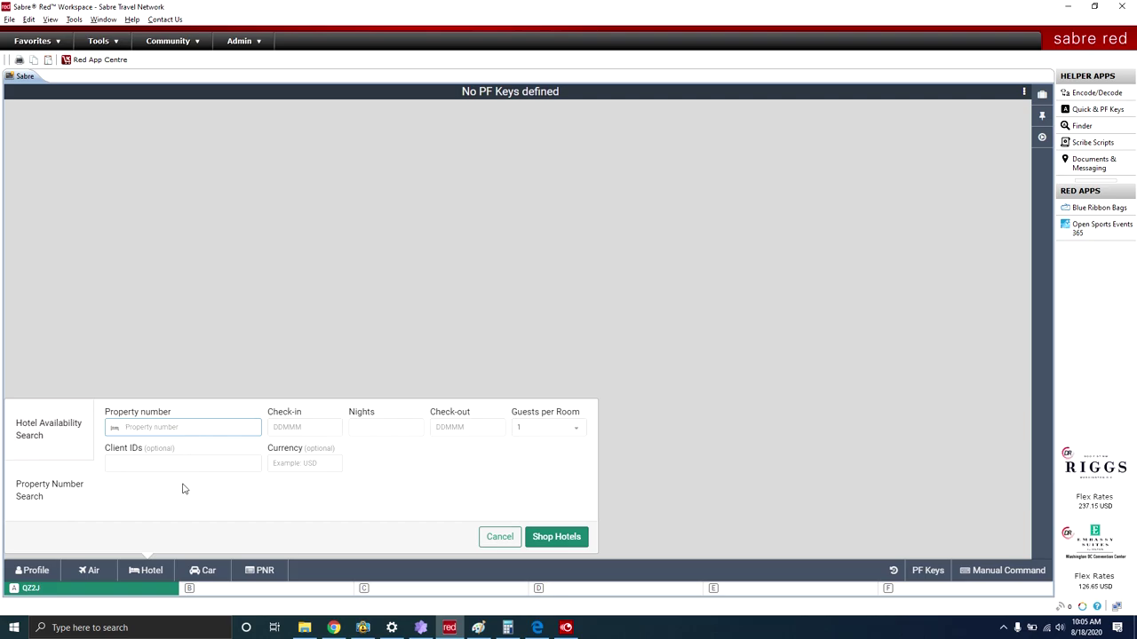
left_click(46, 430)
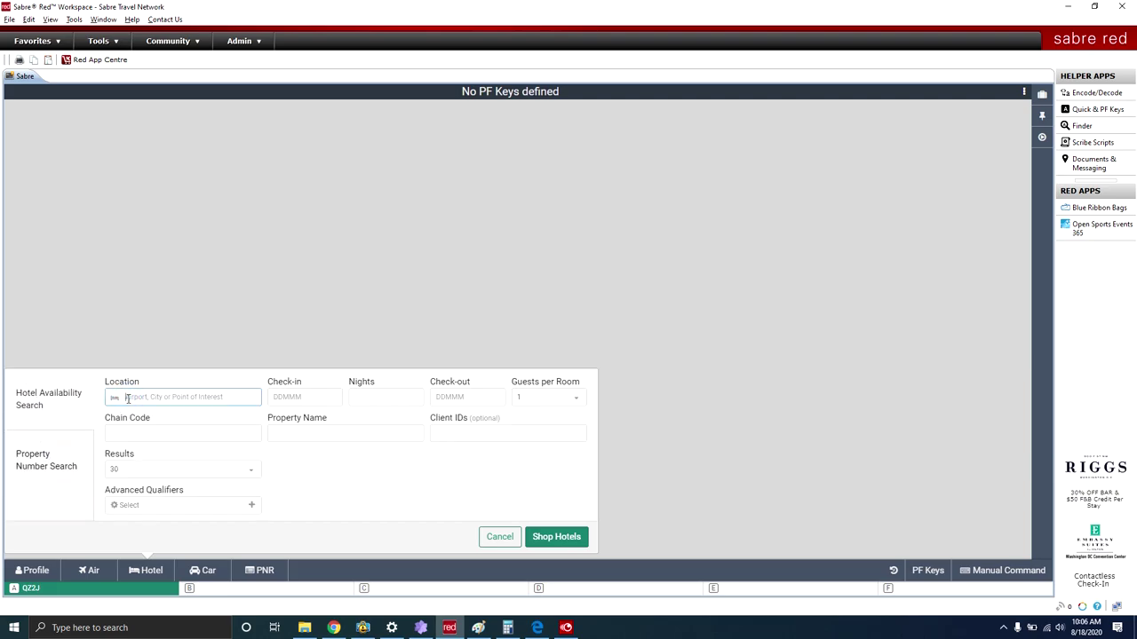
type("washington")
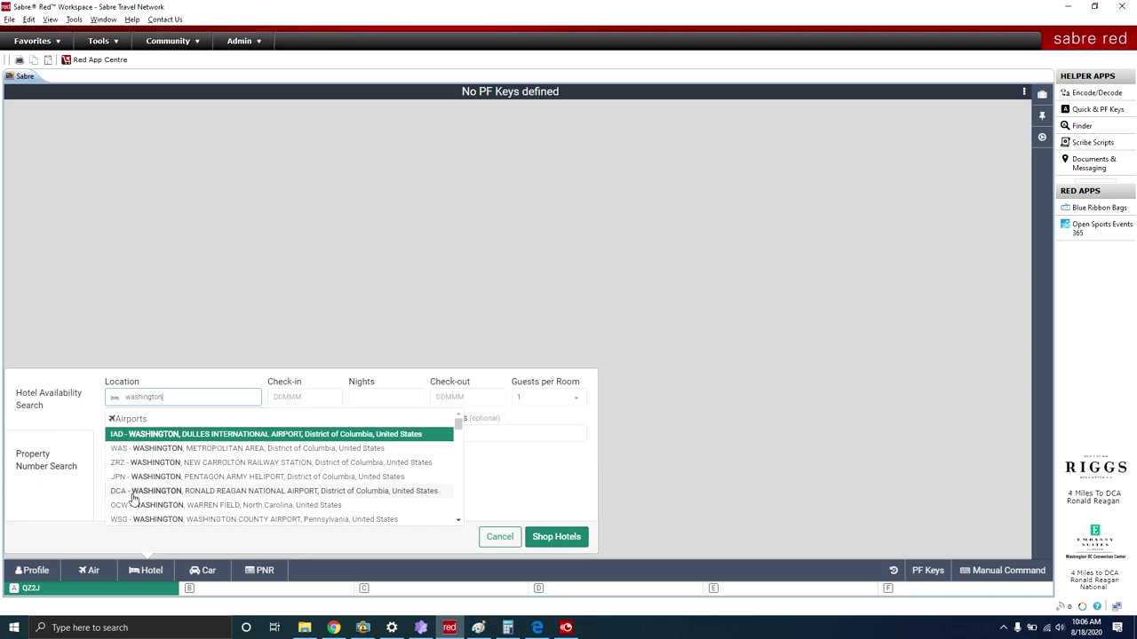
left_click(192, 450)
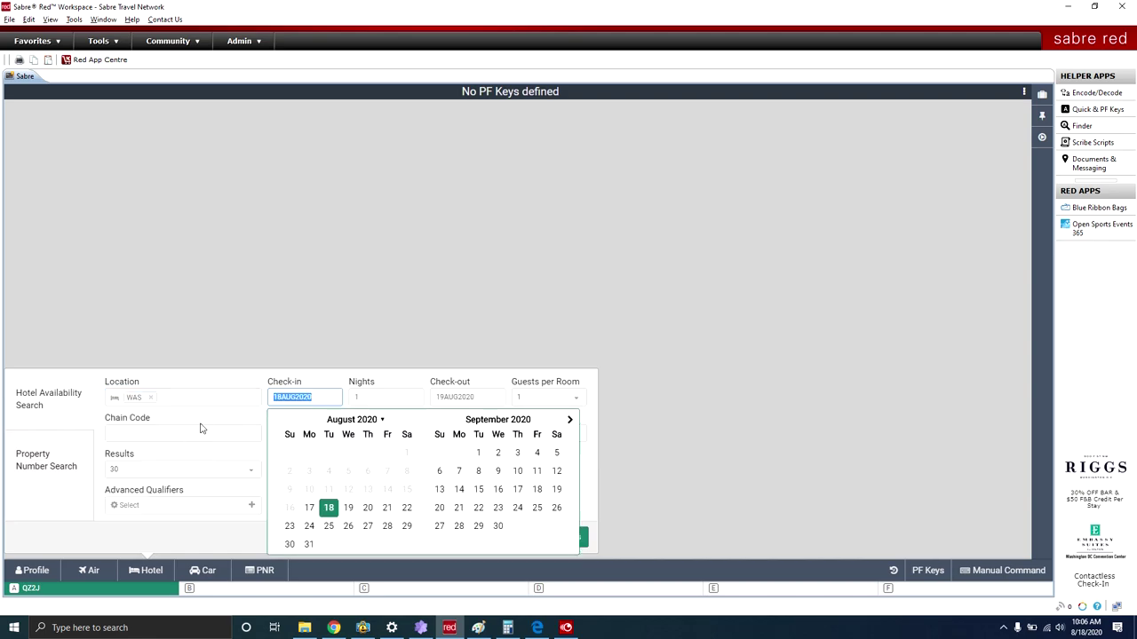
Step: Set the check-in date to 24AUG2020 and the length of stay to 7 nights
left_click(200, 427)
left_click(286, 397)
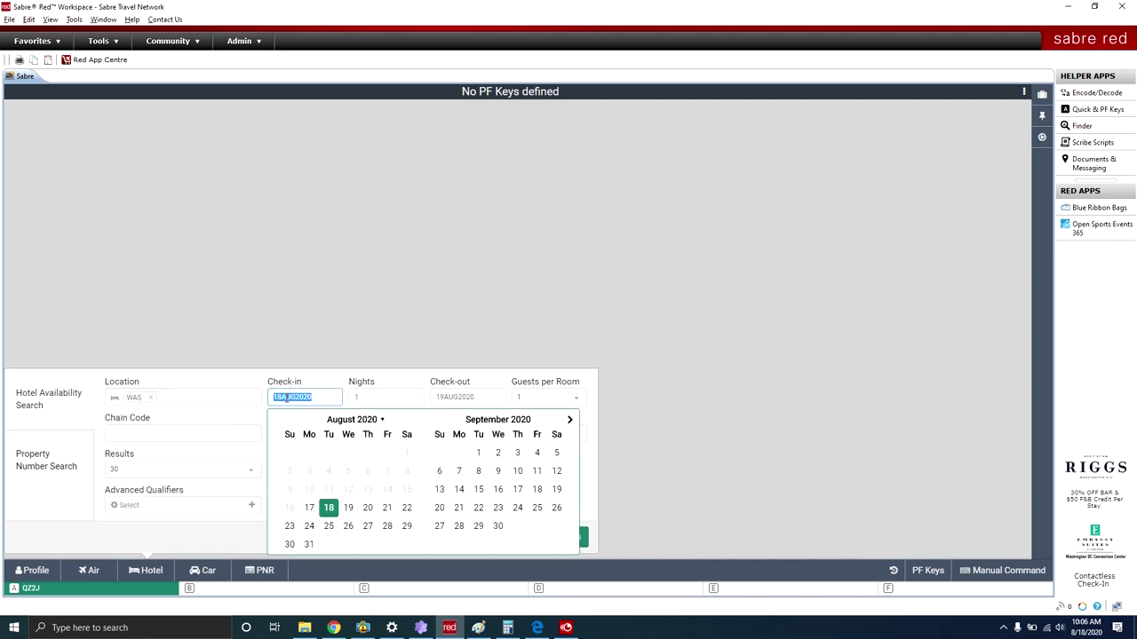
left_click(309, 526)
left_click_drag(373, 397, 334, 398)
type("7")
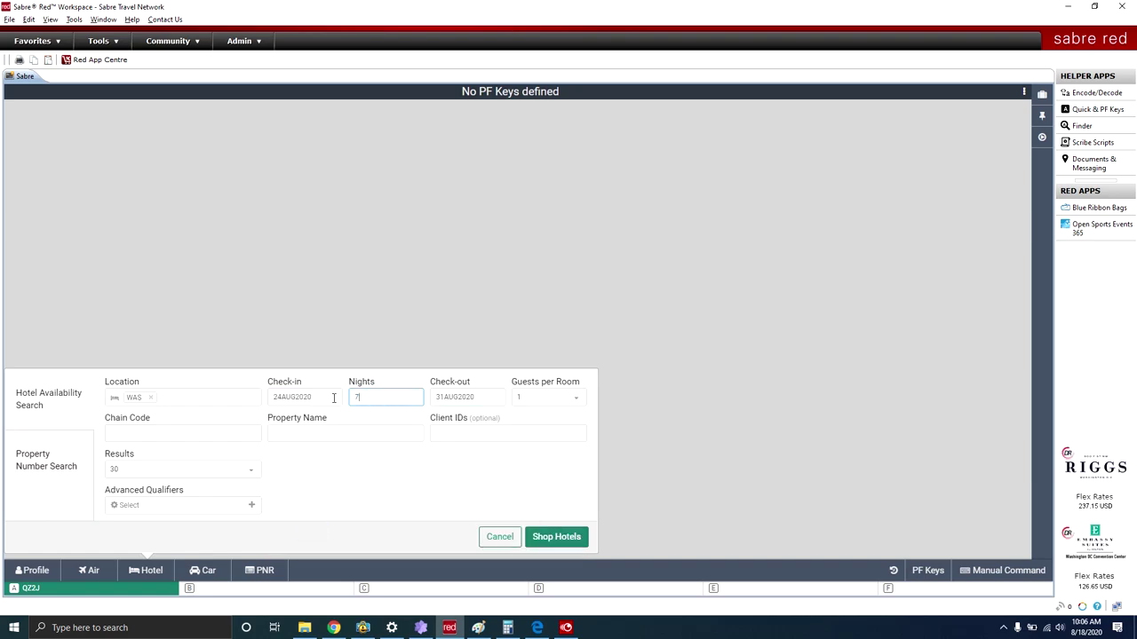
left_click(411, 470)
Step: Change the check-out date to 29AUG2020 and return it to 31AUG2020
left_click(464, 397)
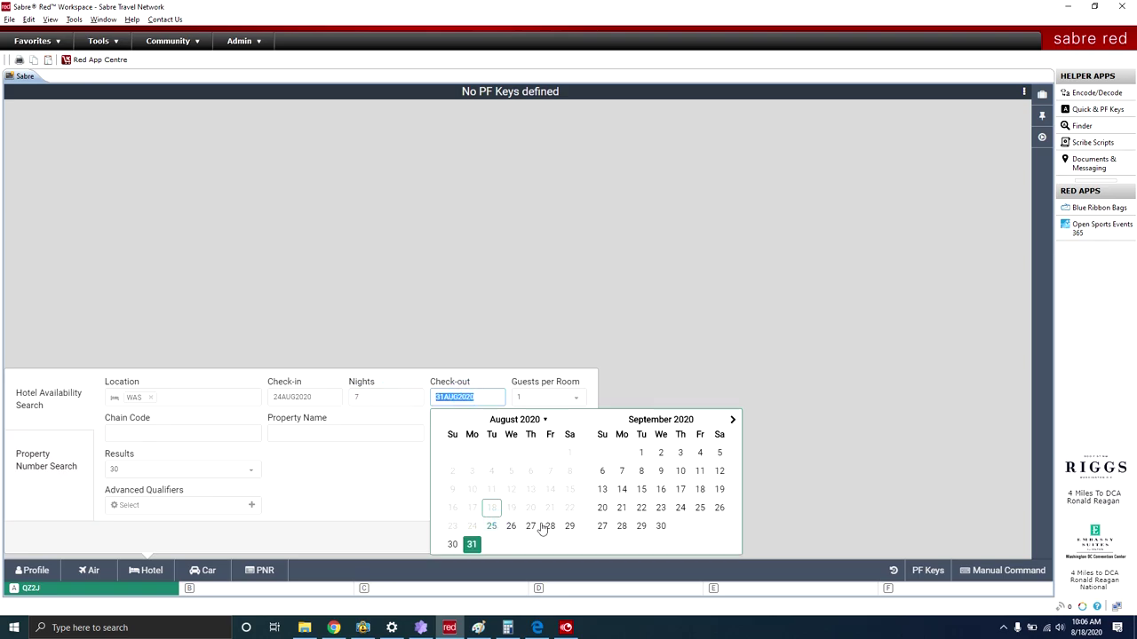
left_click(569, 525)
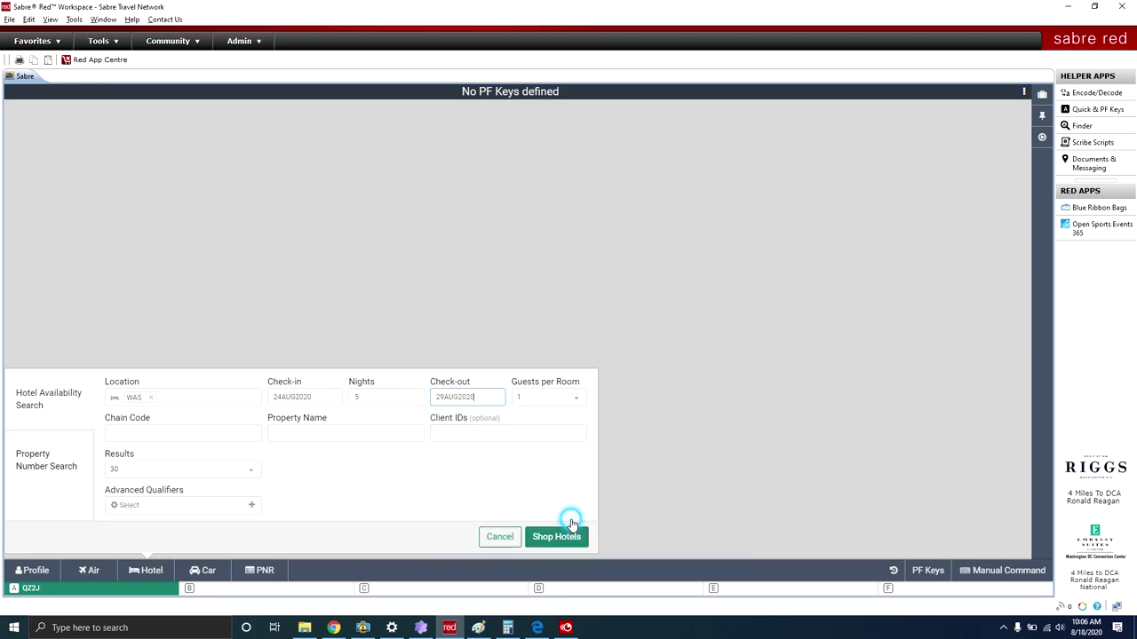
left_click(451, 397)
left_click(476, 545)
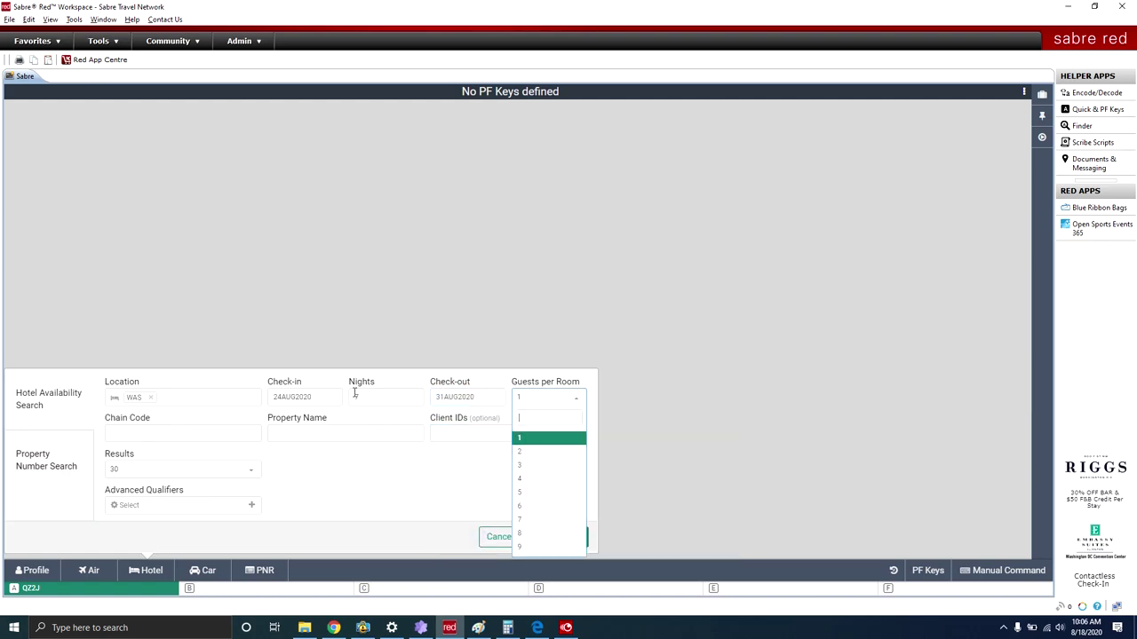
Step: Set the number of guests per room to 2
left_click(390, 485)
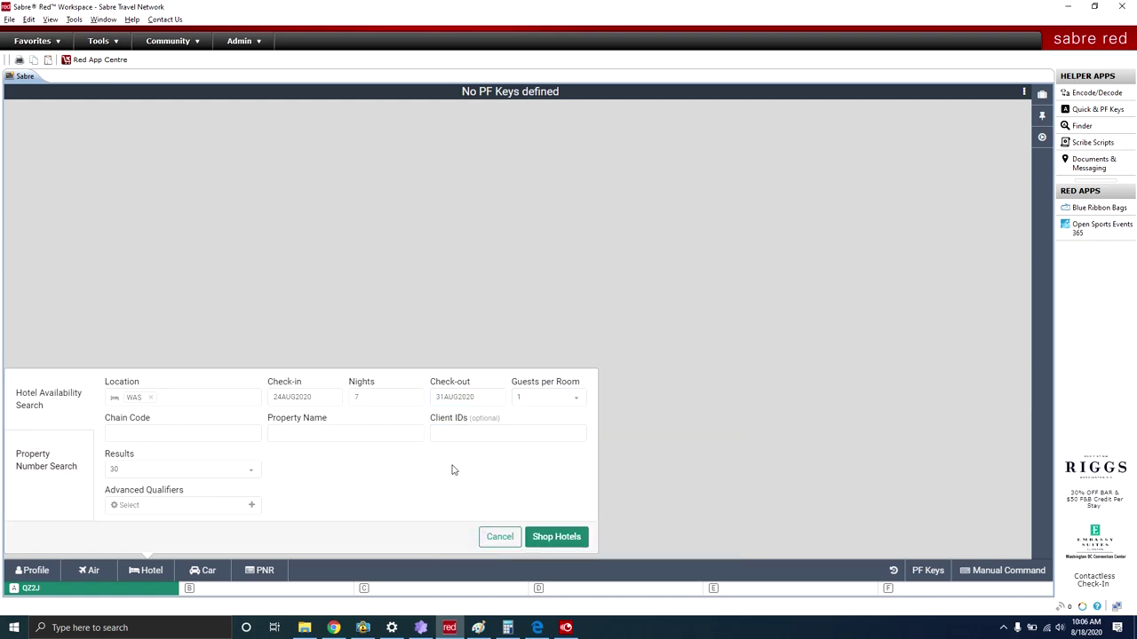
left_click(530, 398)
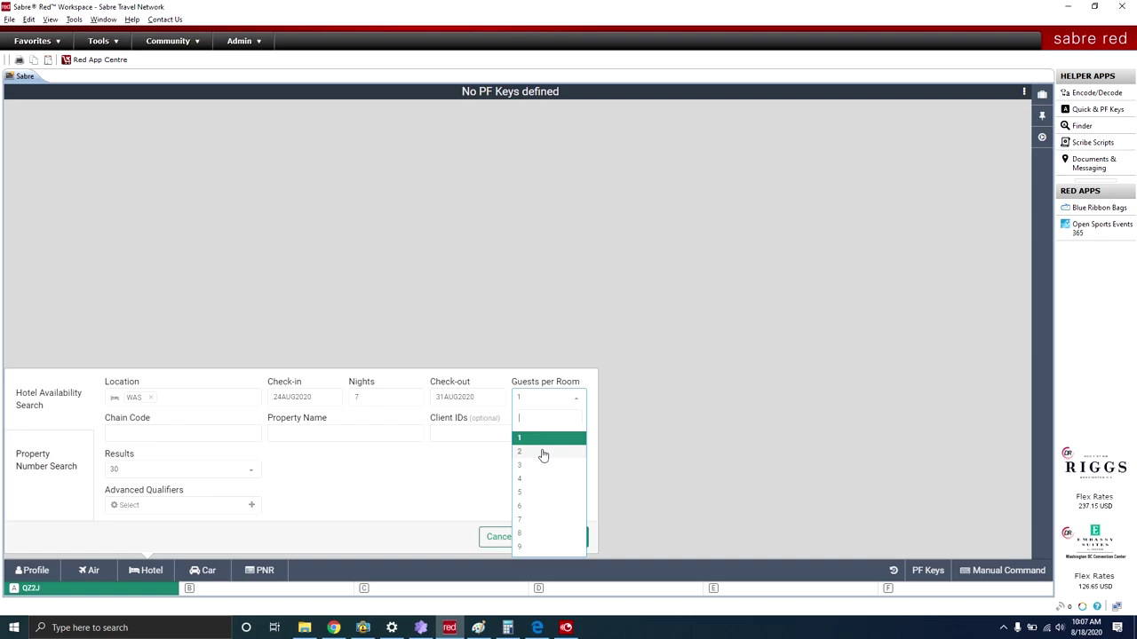
left_click(543, 454)
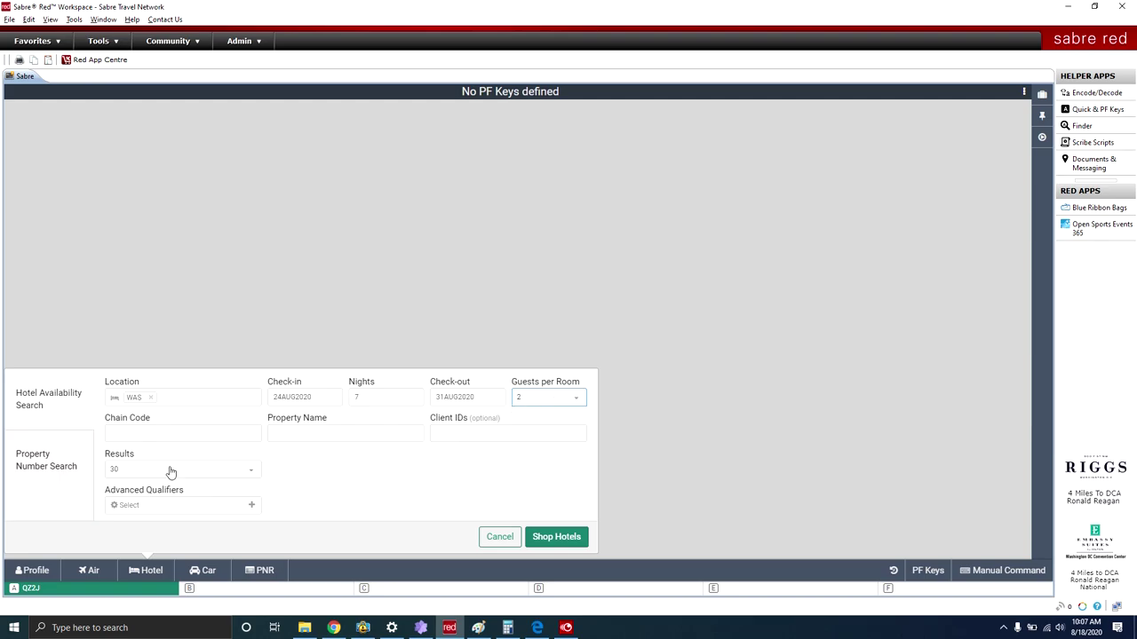
Step: Add the hotel chain codes MC, HH and HY to the search criteria
left_click(113, 432)
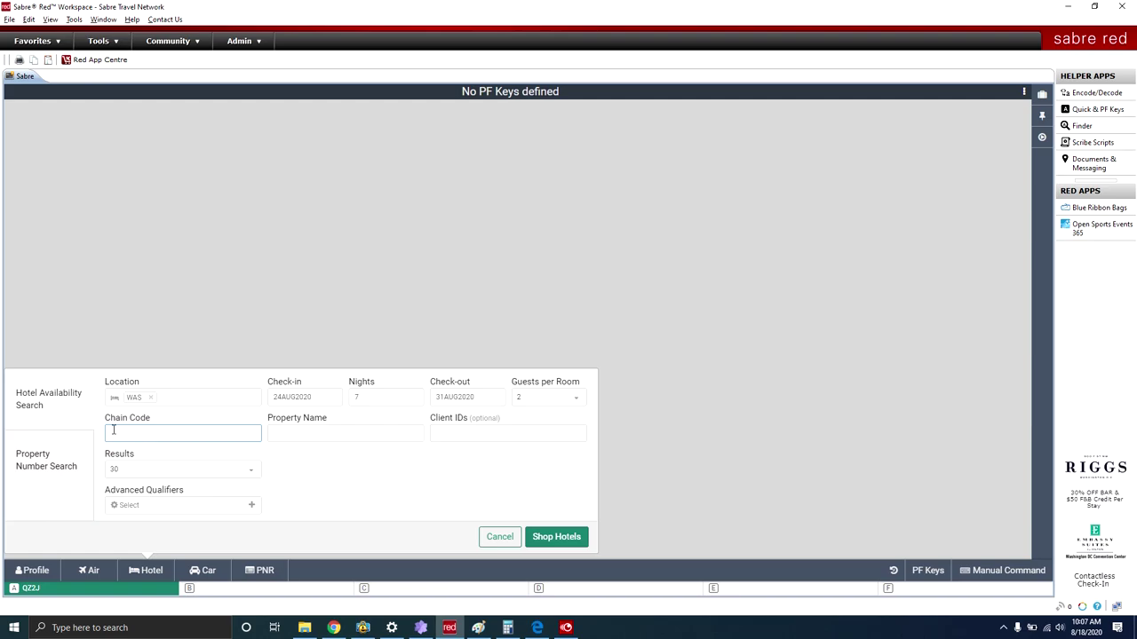
type("MC")
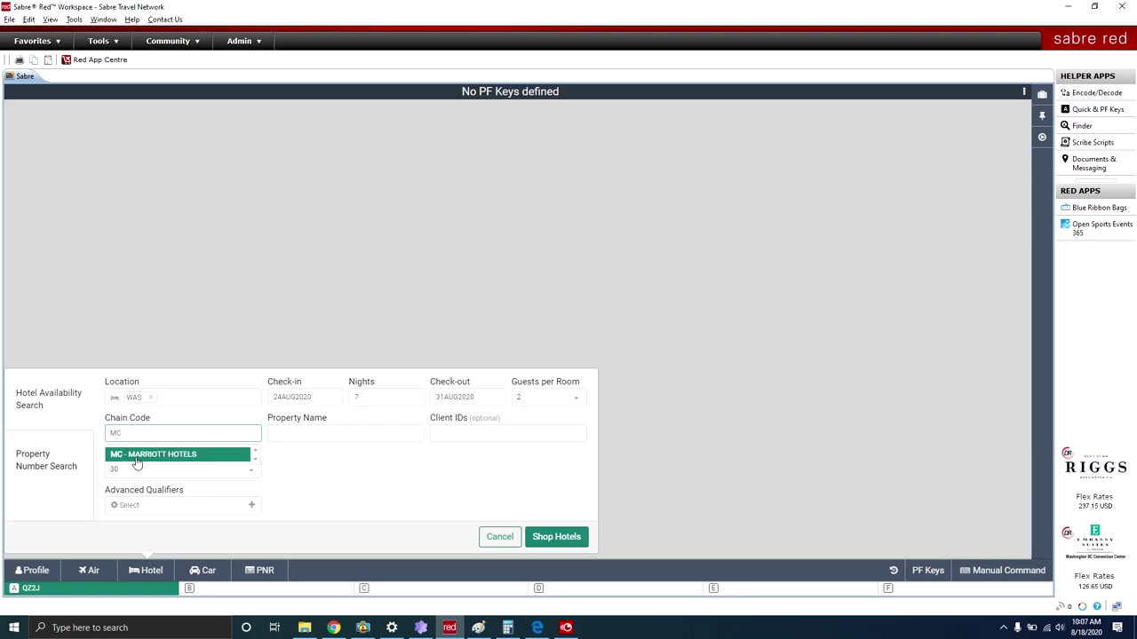
left_click(141, 457)
type("HH")
key("Return")
type("HY")
left_click(193, 456)
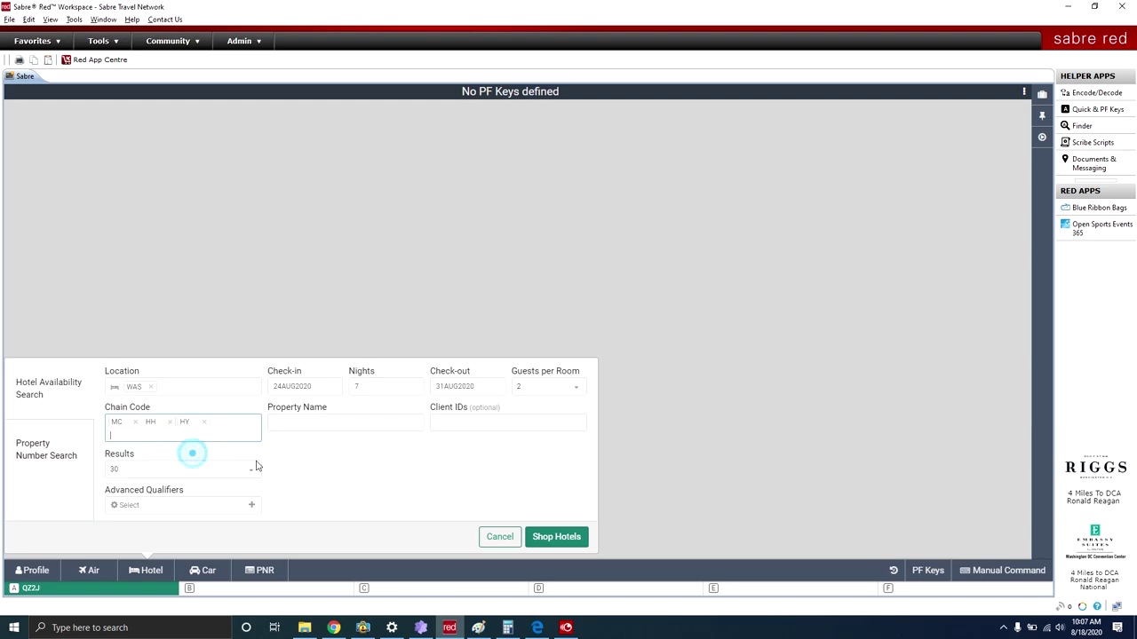
left_click(359, 500)
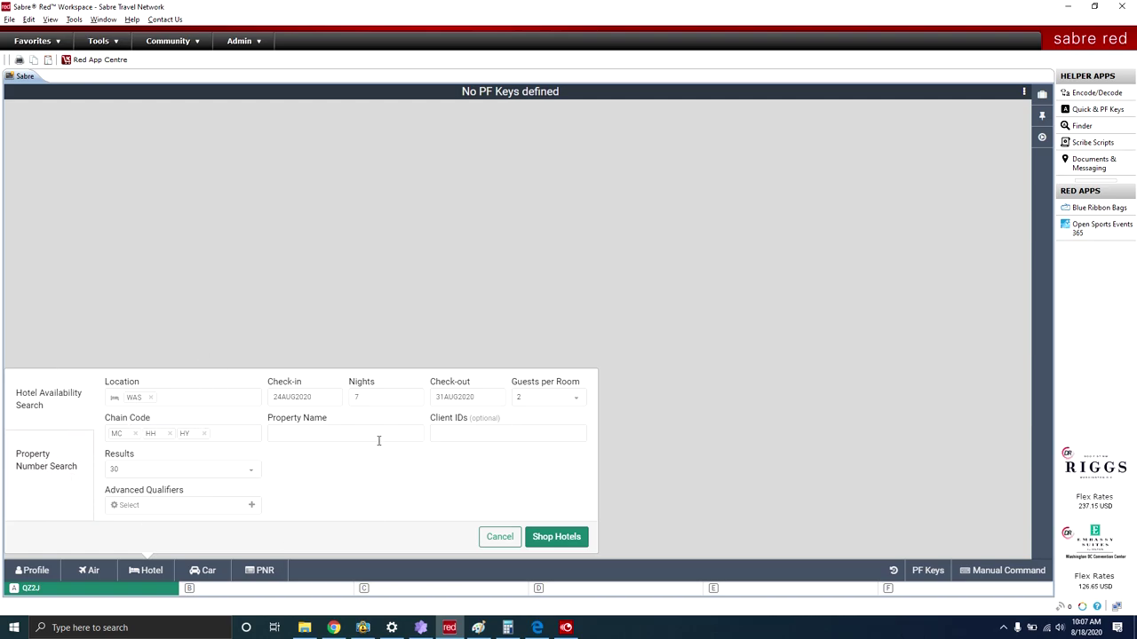
Step: Remove the chain codes HY, HH and MC from the search criteria
left_click(204, 434)
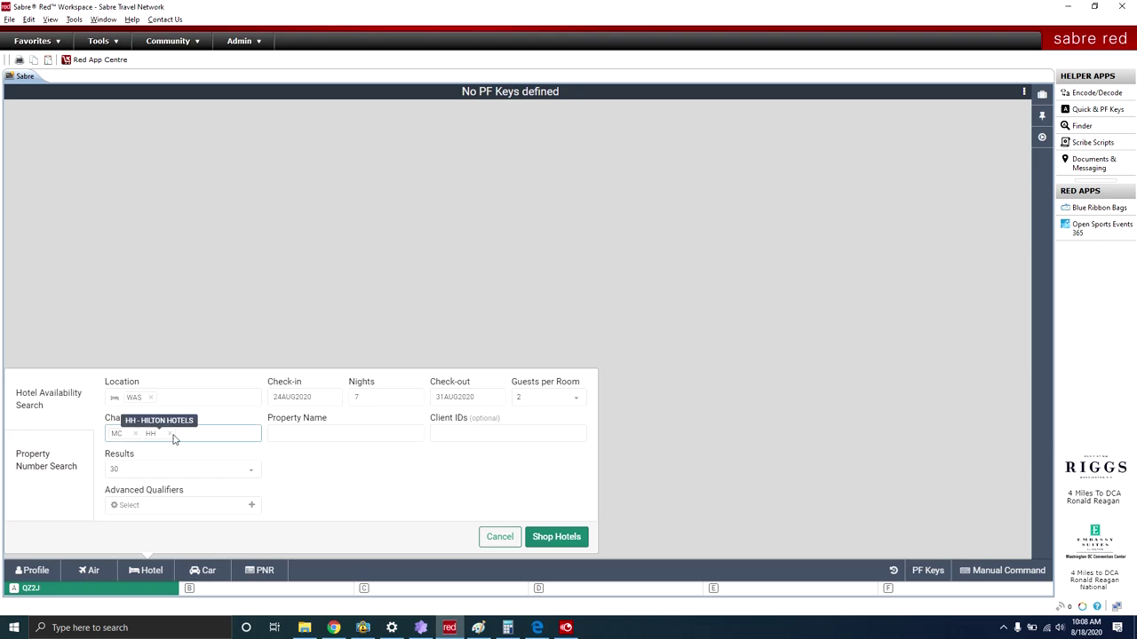
left_click(169, 433)
left_click(135, 433)
Step: Leave the property name empty and add the client IDs ABC, AOM, AB2 and API to the hotel search
left_click(309, 435)
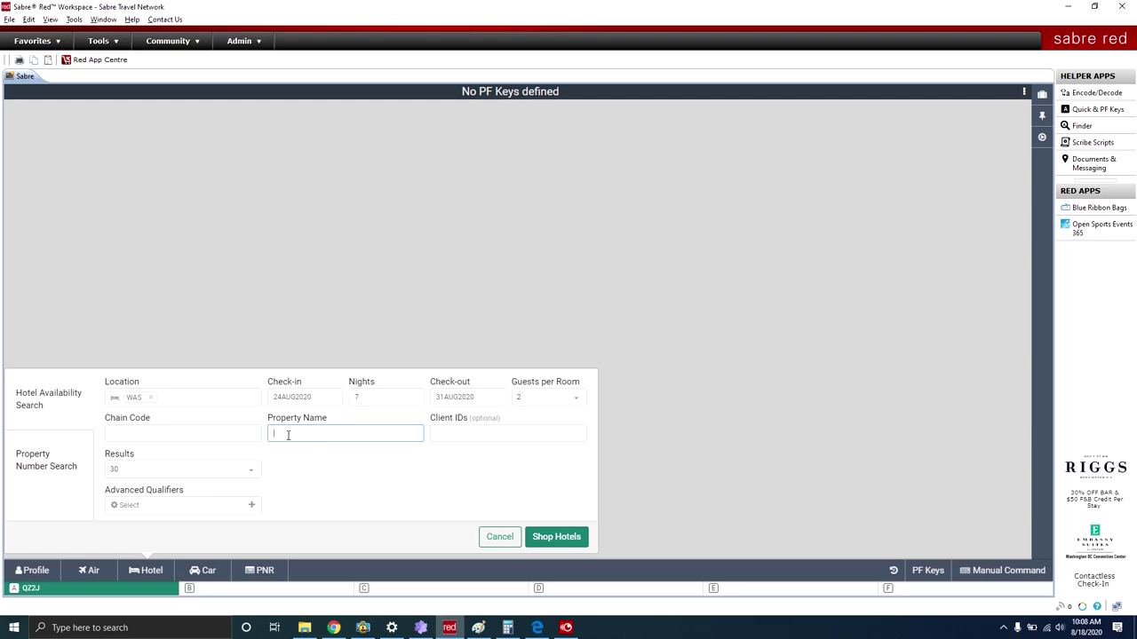
left_click(349, 487)
left_click(456, 432)
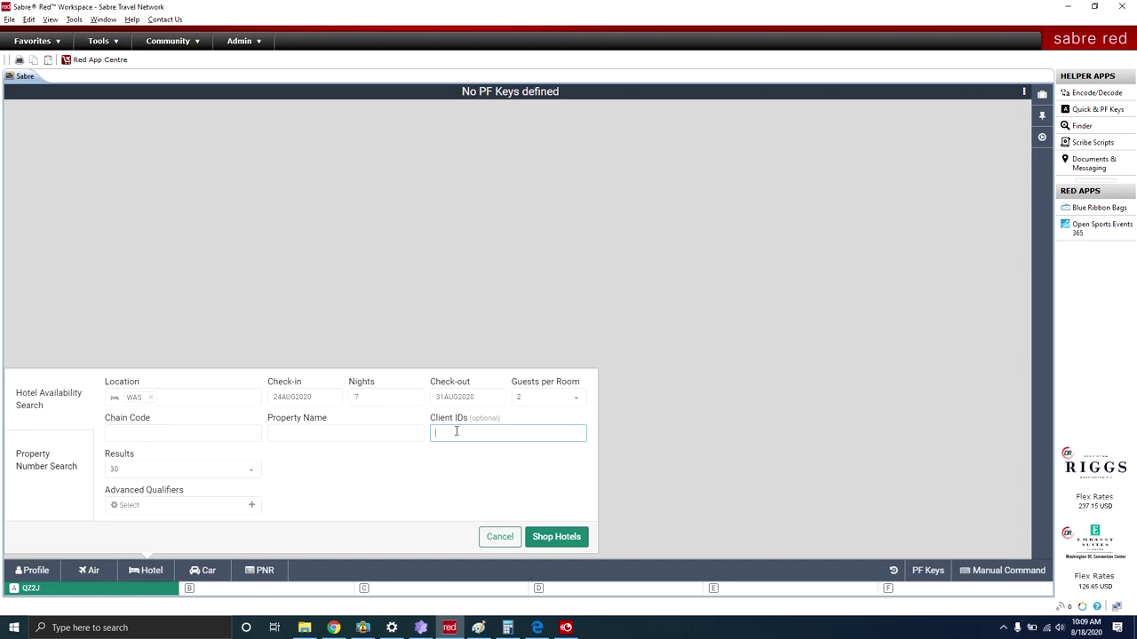
type("ABC")
key("Return")
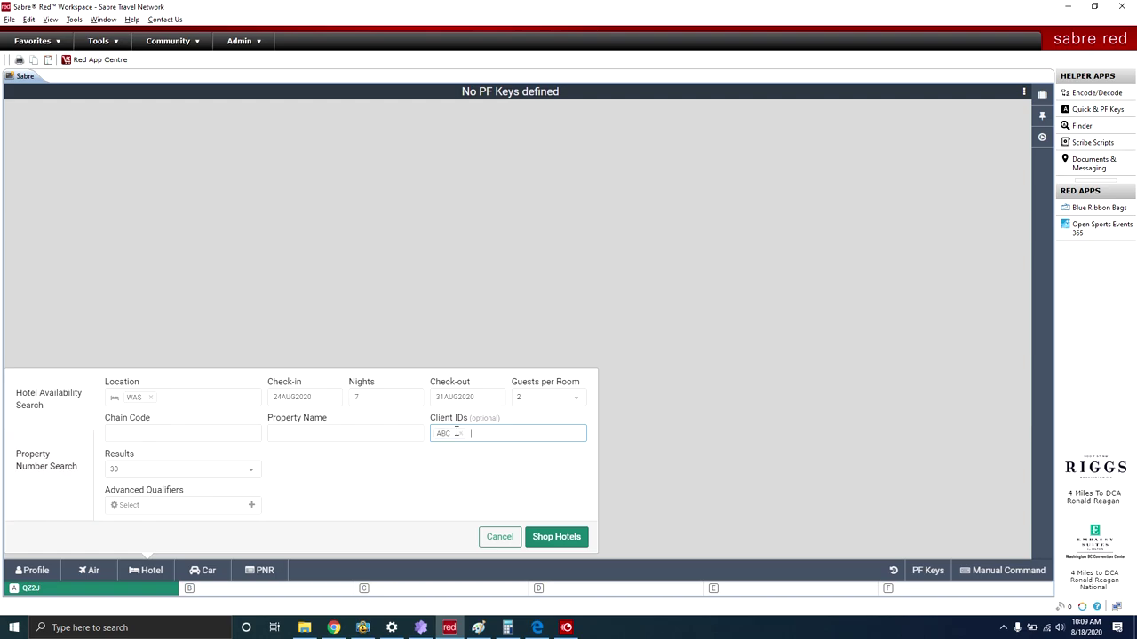
type("AOM")
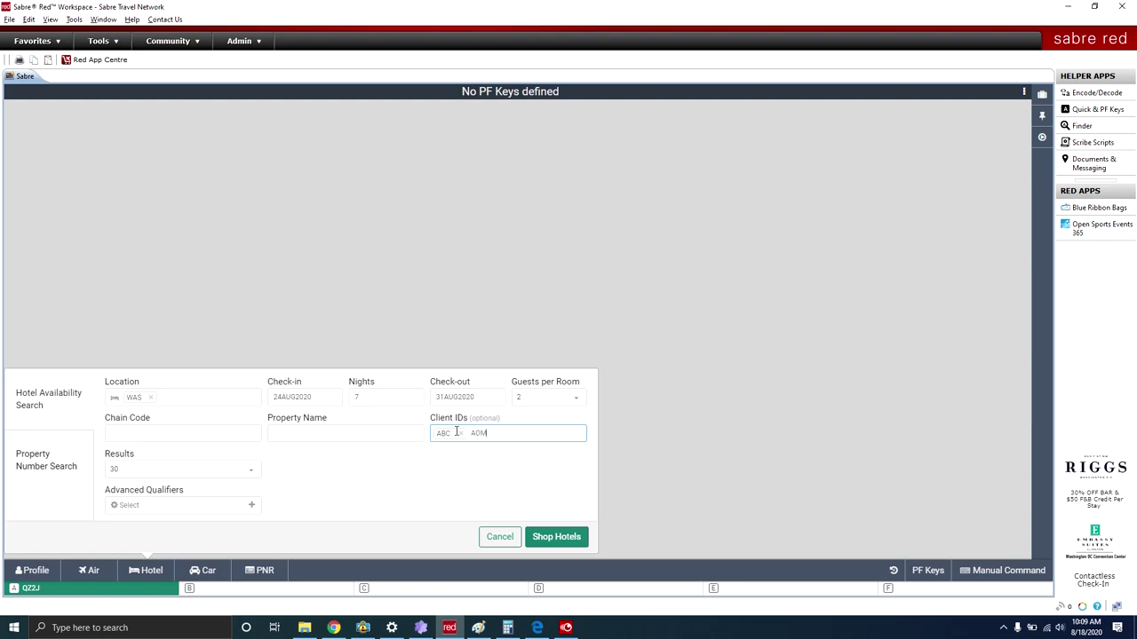
key("Return")
type("AB2")
key("Return")
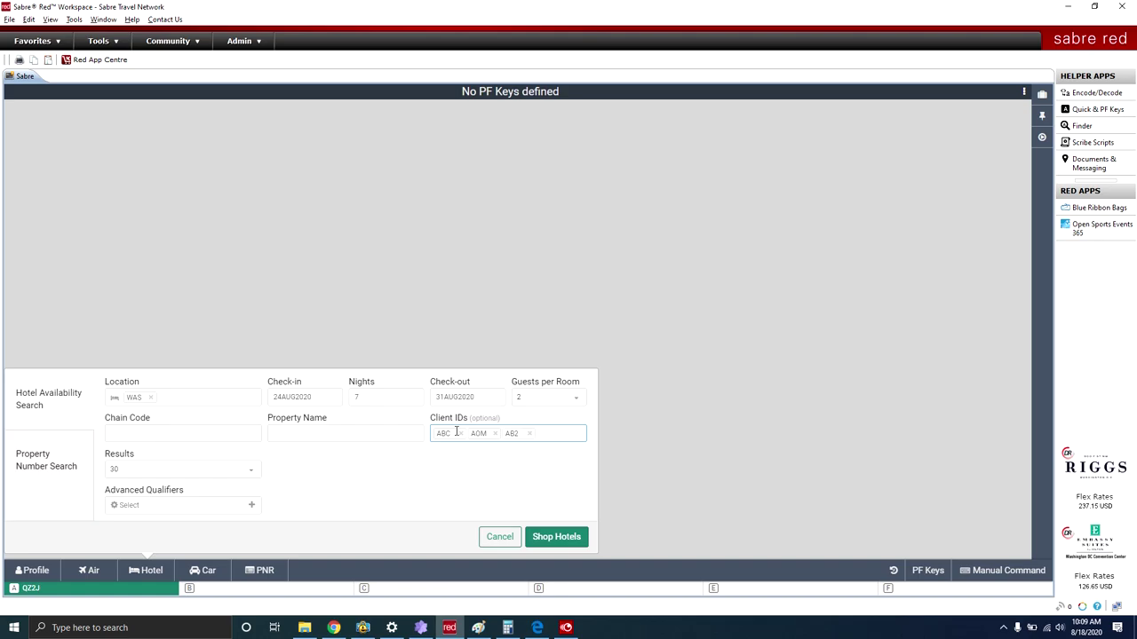
type("API")
key("Return")
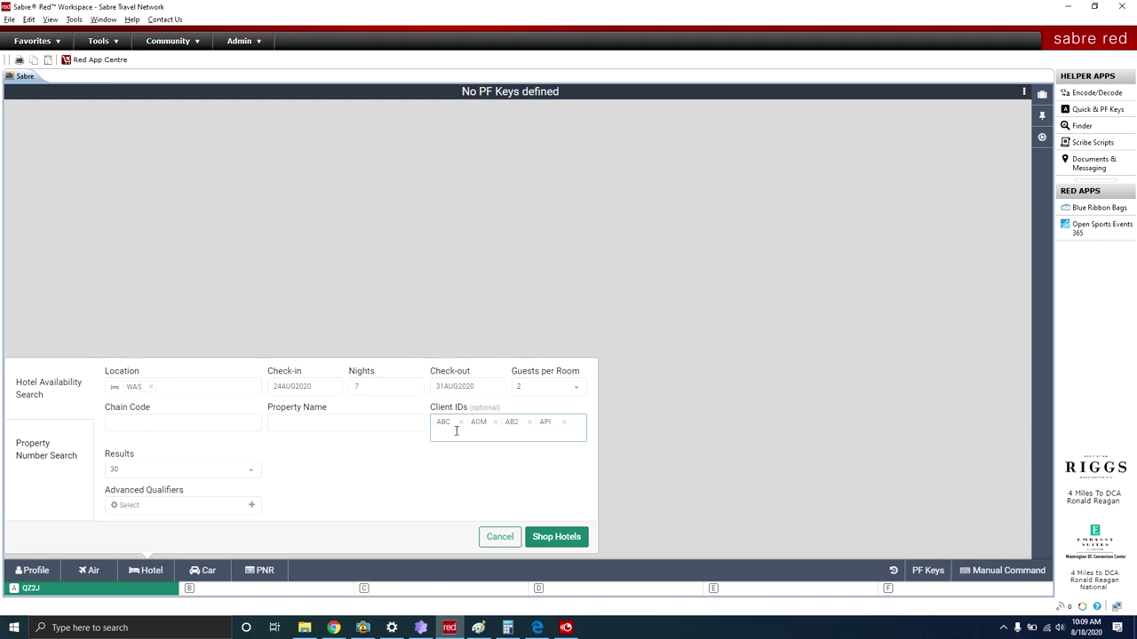
left_click(539, 457)
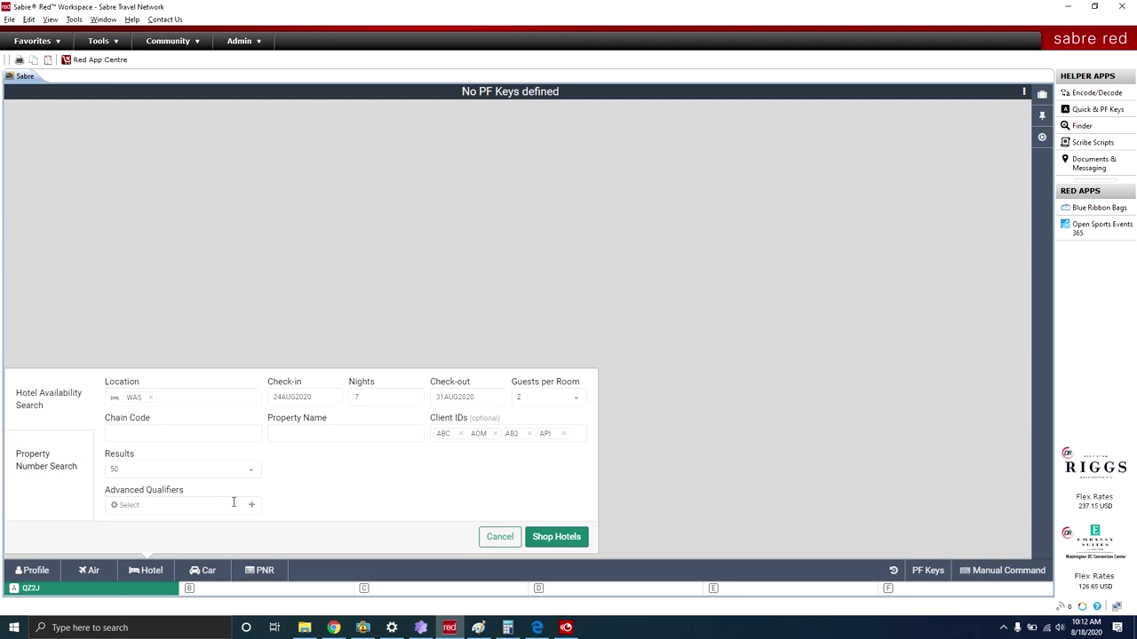
Step: Add the Postal/Zip Code and Crown Rating advanced qualifiers and try out the crown rating at 3
left_click(253, 507)
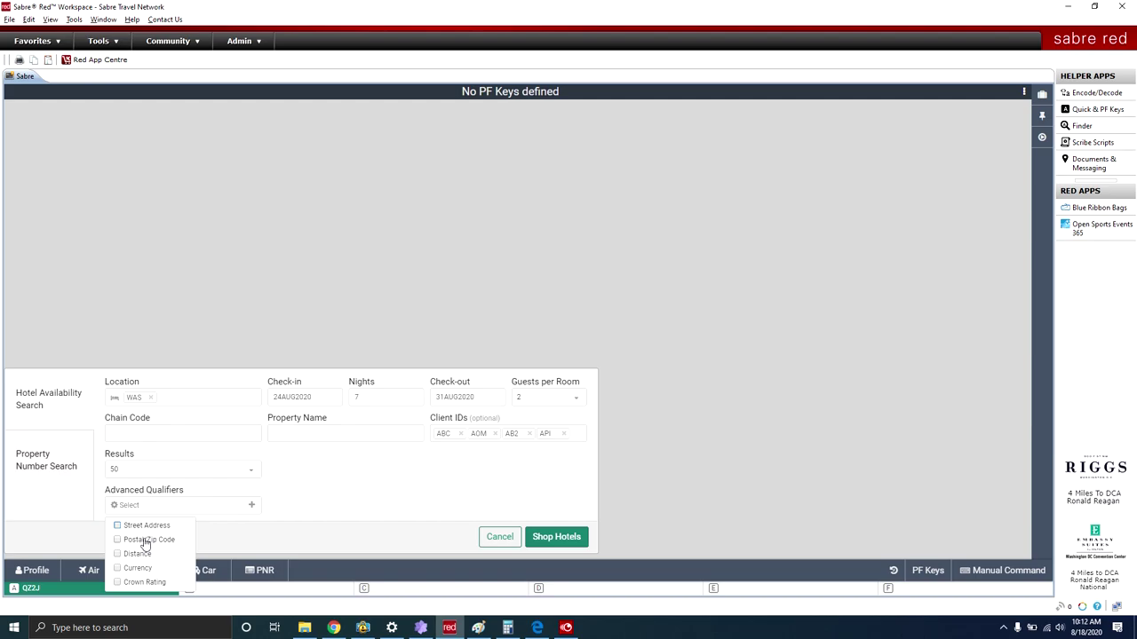
left_click(145, 541)
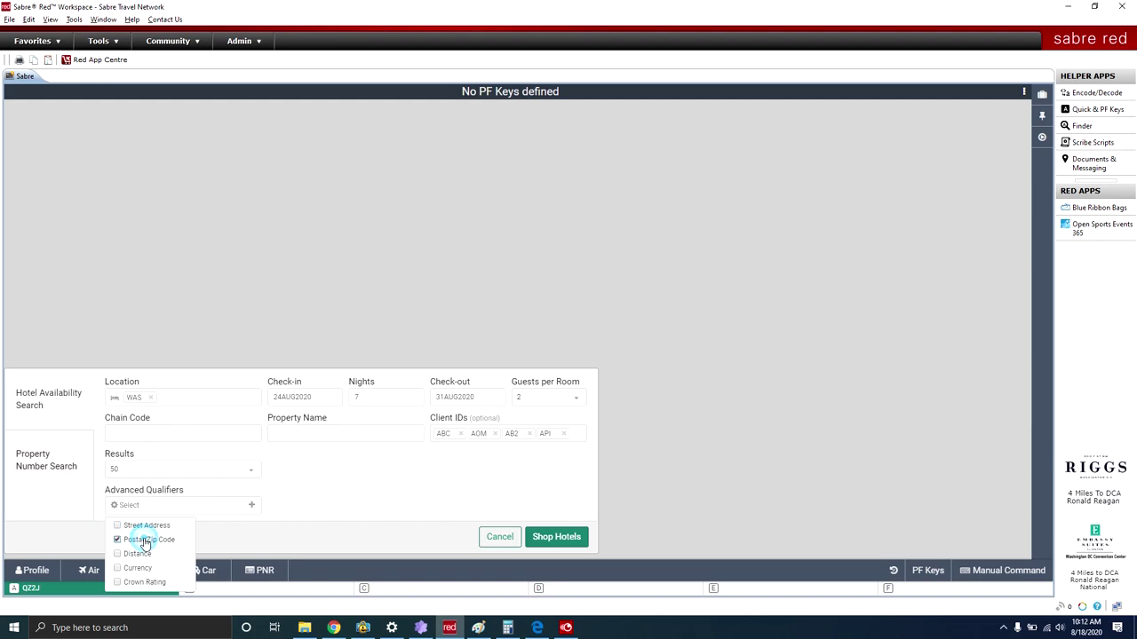
left_click(335, 504)
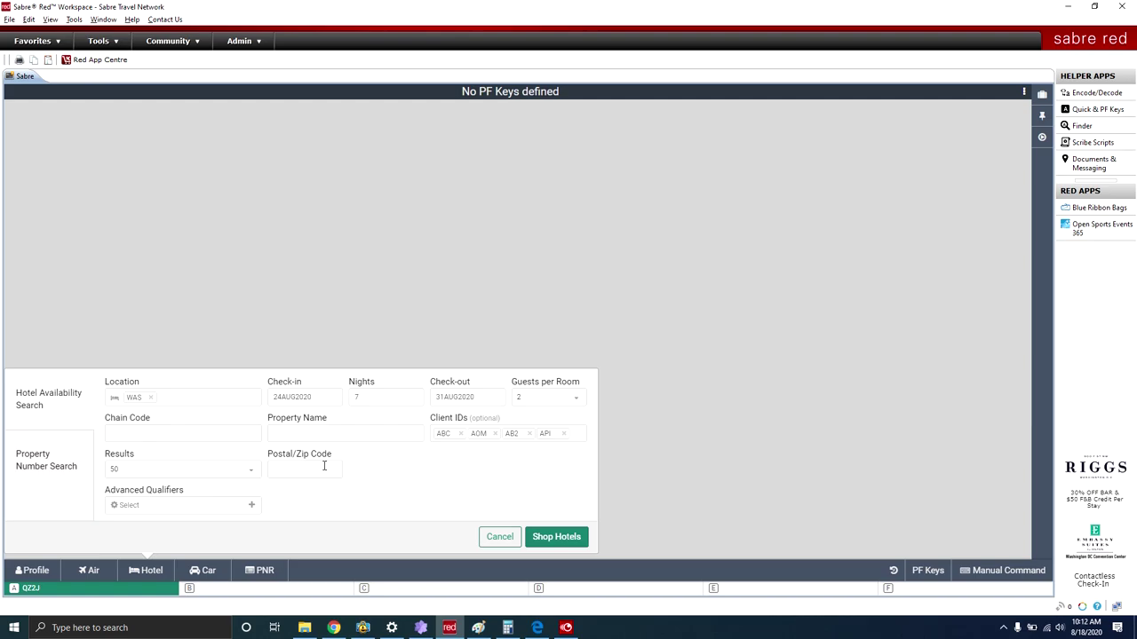
left_click(251, 504)
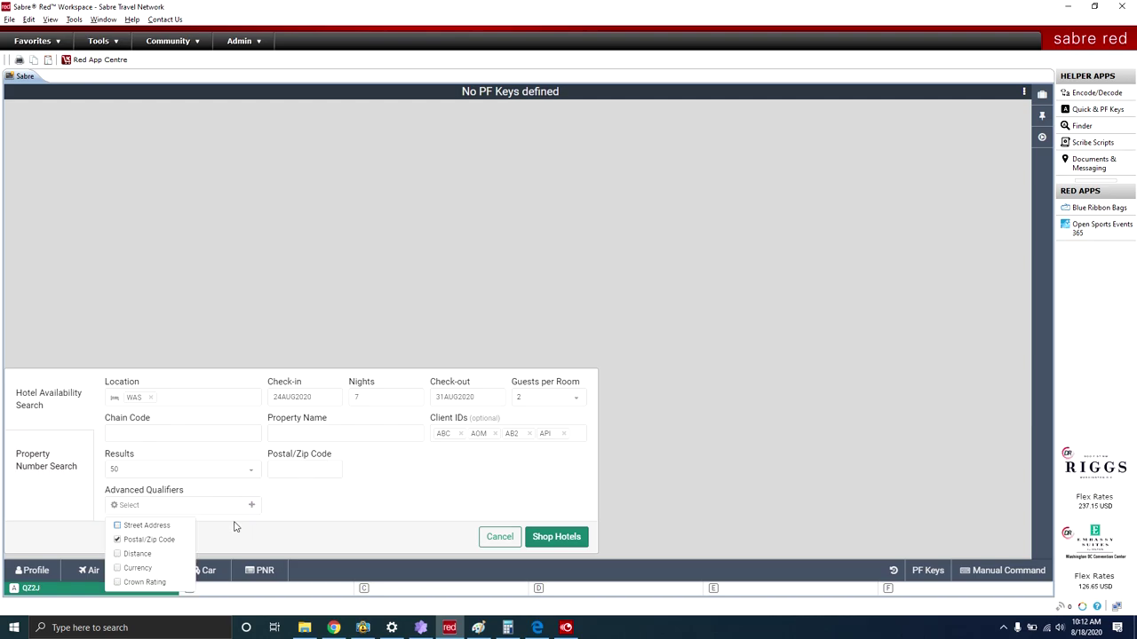
left_click(138, 583)
left_click(306, 524)
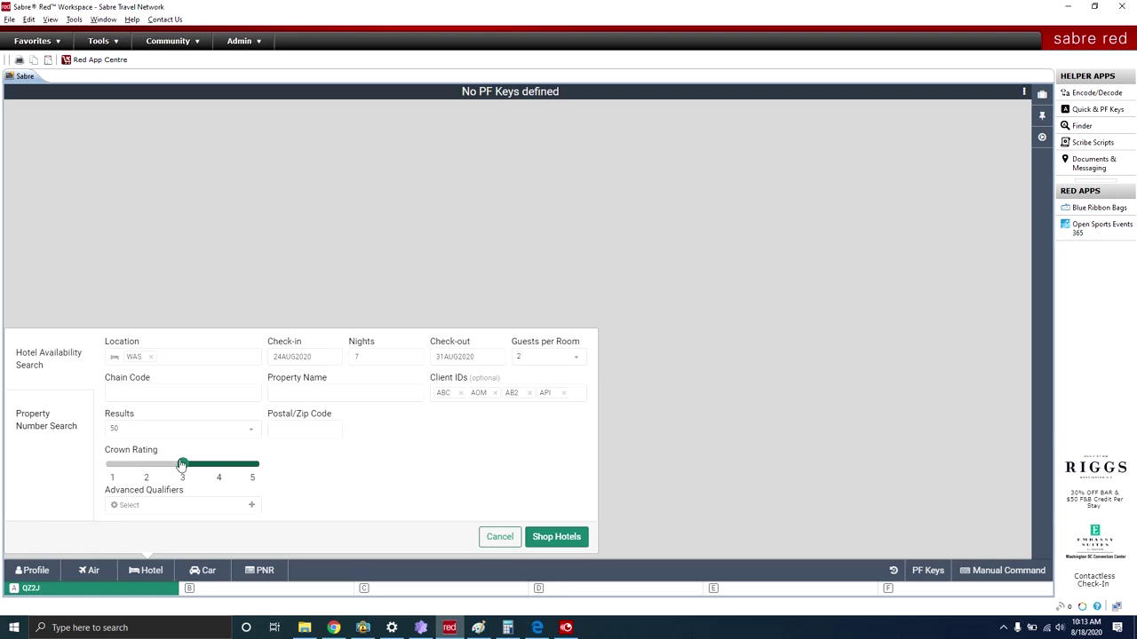
mouse_move(182, 464)
left_mouse_down()
mouse_move(221, 468)
mouse_move(185, 468)
mouse_move(219, 468)
mouse_move(197, 465)
left_mouse_up()
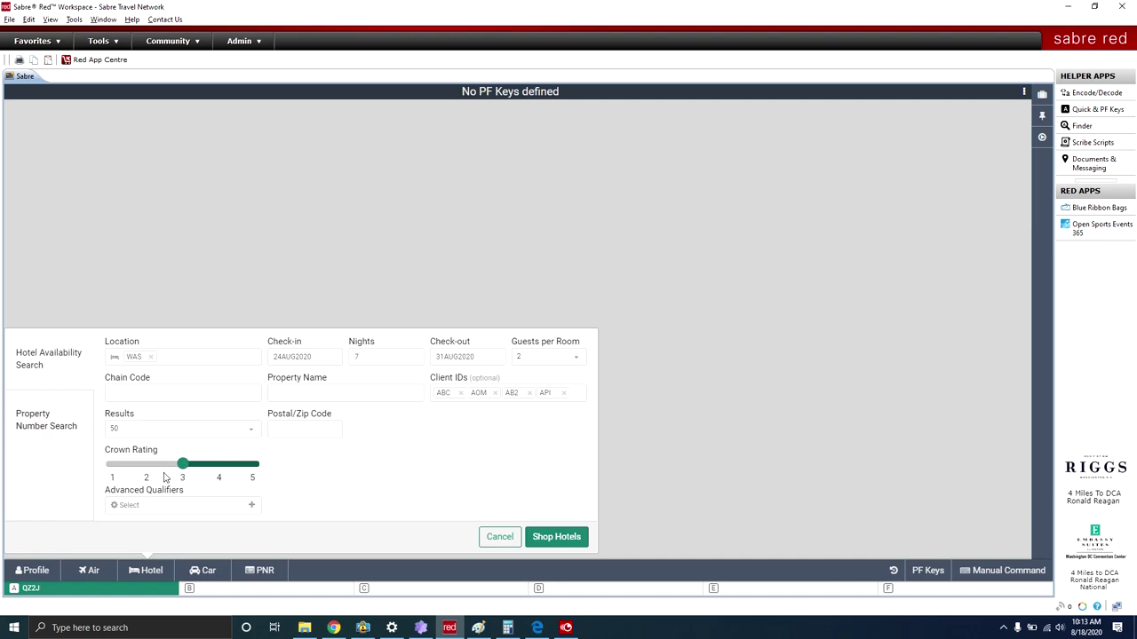
Step: Remove the Postal/Zip Code and Crown Rating advanced qualifiers from the hotel search
left_click(170, 503)
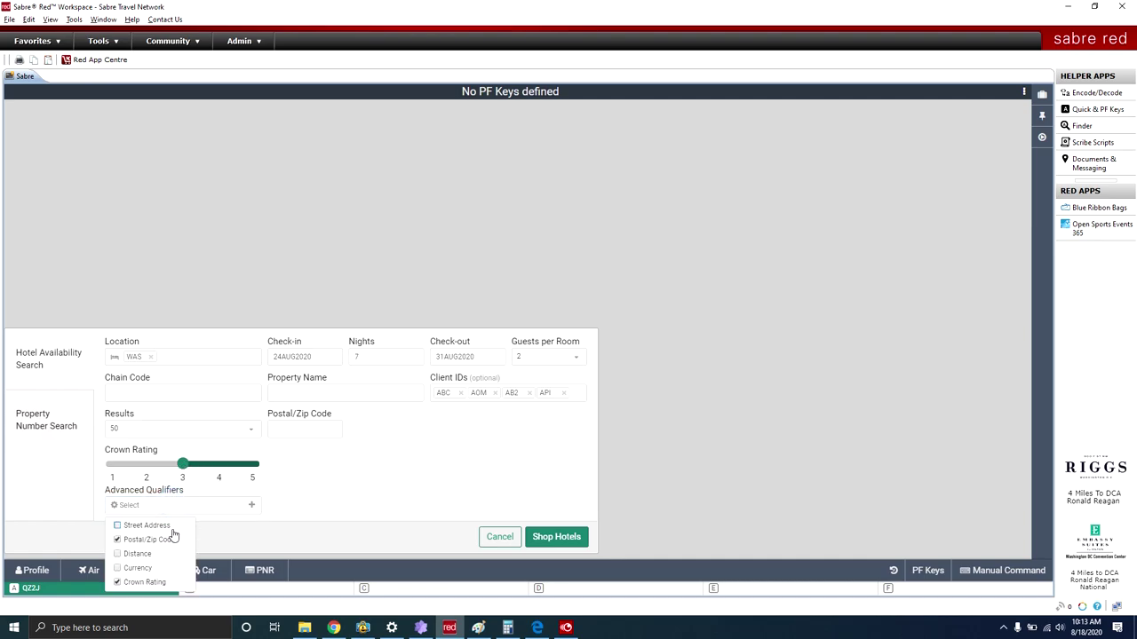
left_click(131, 582)
left_click(322, 485)
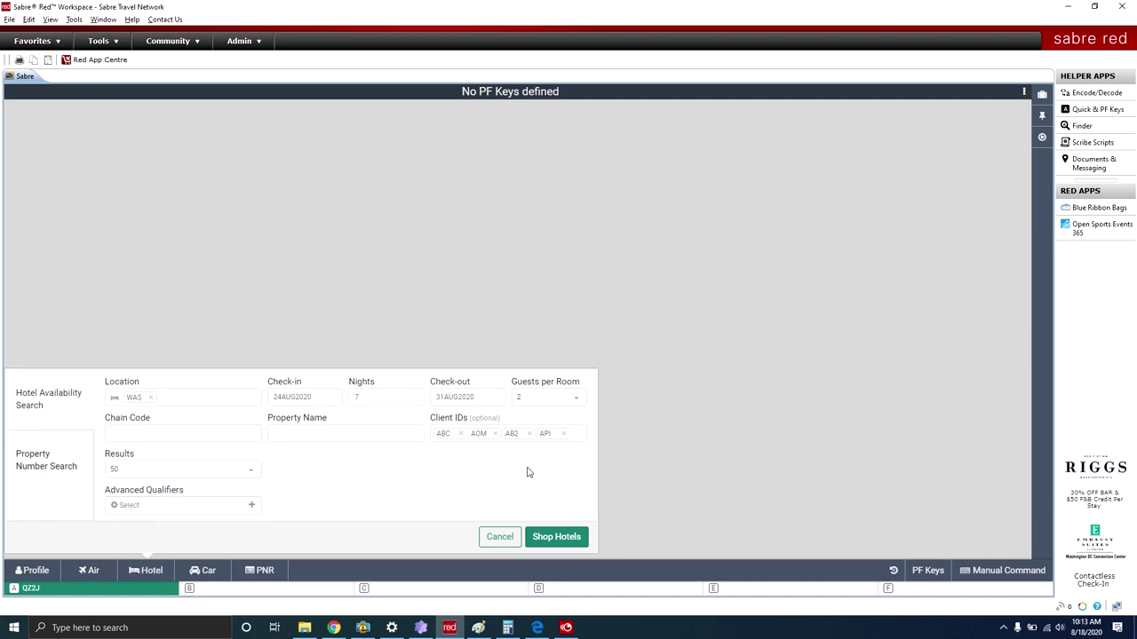
Step: Shop for hotels with the entered Washington search criteria
left_click(554, 536)
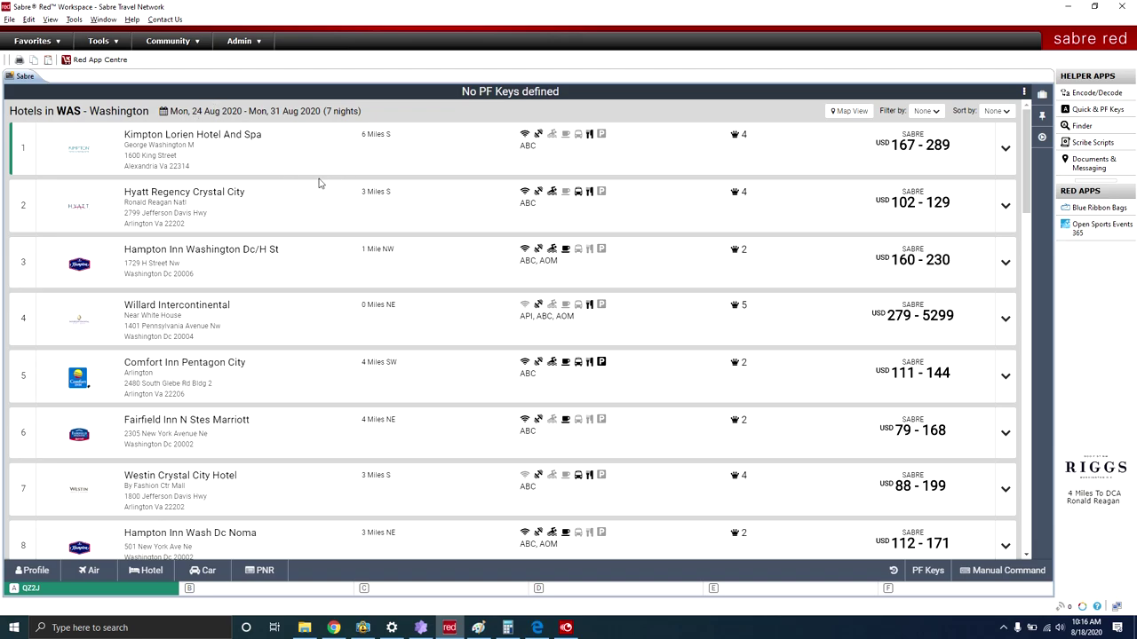
Step: Open the hotels map and locate Residence Inn Dupont Marriott and Embassy Suites Chevy Chase Pav from the hotel list
left_click(840, 114)
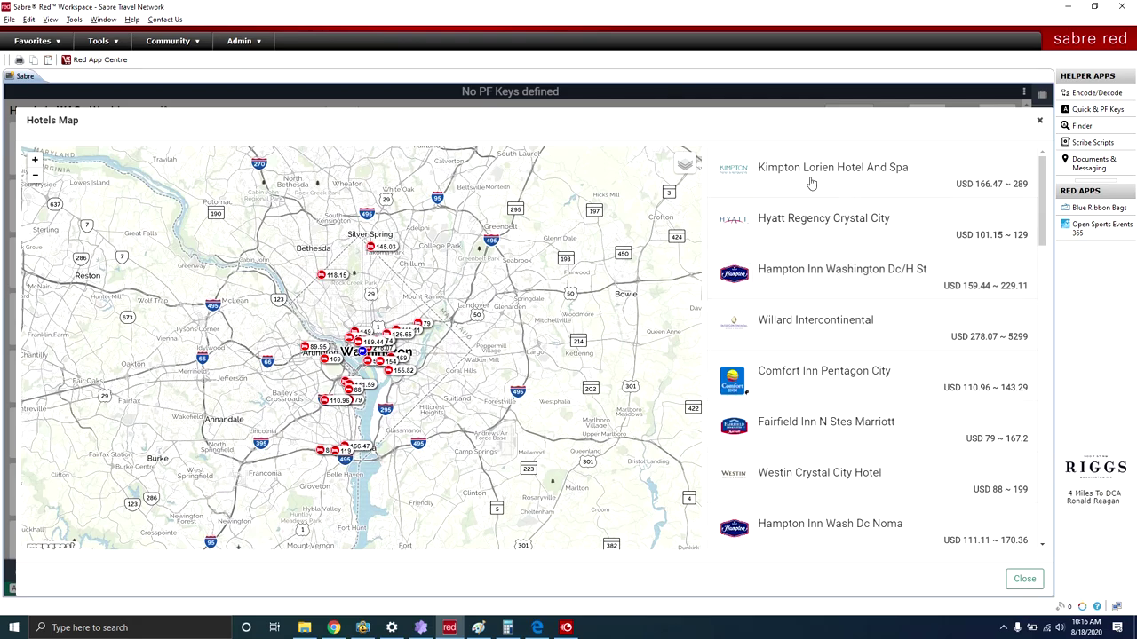
scroll(842, 266, "down", 5)
scroll(841, 274, "down", 9)
scroll(844, 281, "up", 4)
left_click(784, 283)
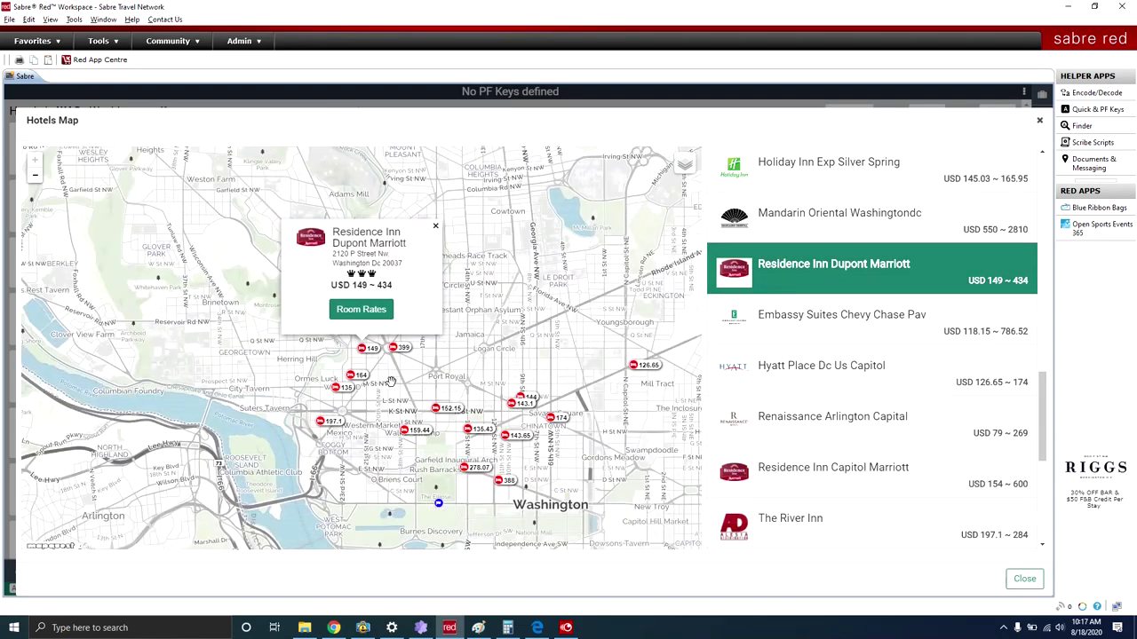
left_click(794, 326)
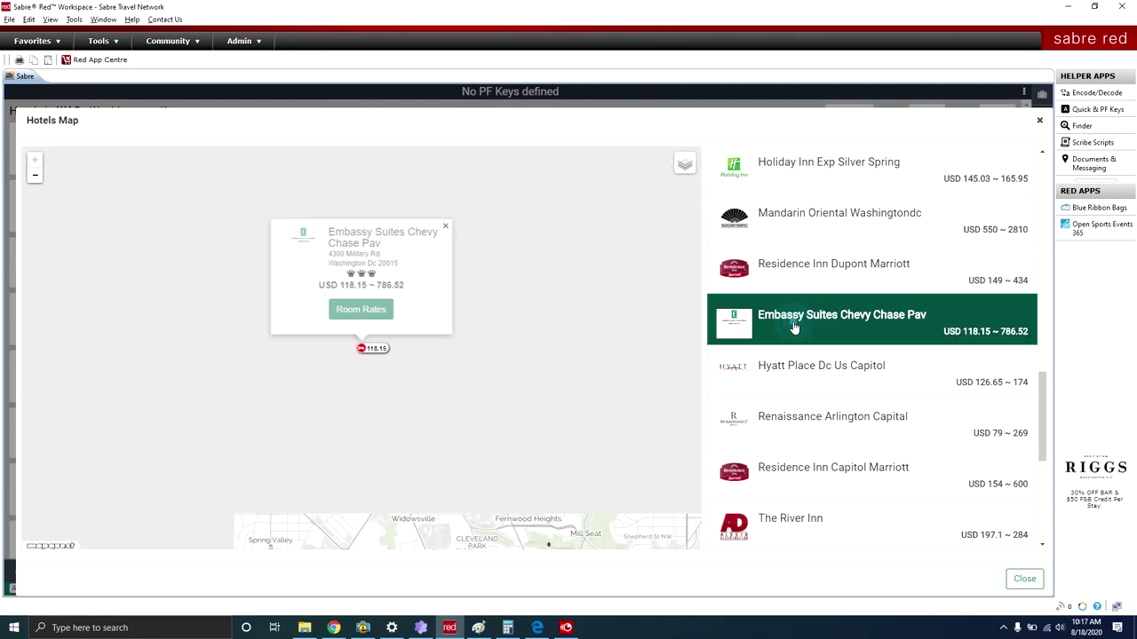
Step: Inspect downtown Washington hotels through their map price pins, including Hilton Garden Inn Dc Downtown and The District By Hilton Club, and close the map
scroll(557, 313, "down", 4)
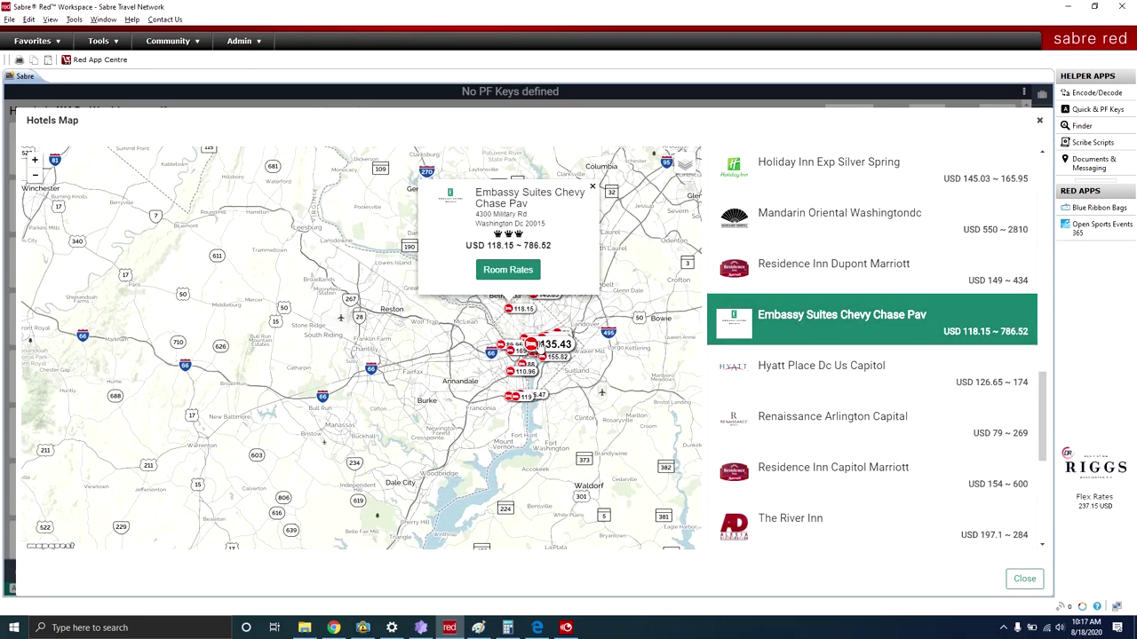
scroll(538, 348, "up", 2)
scroll(537, 348, "up", 3)
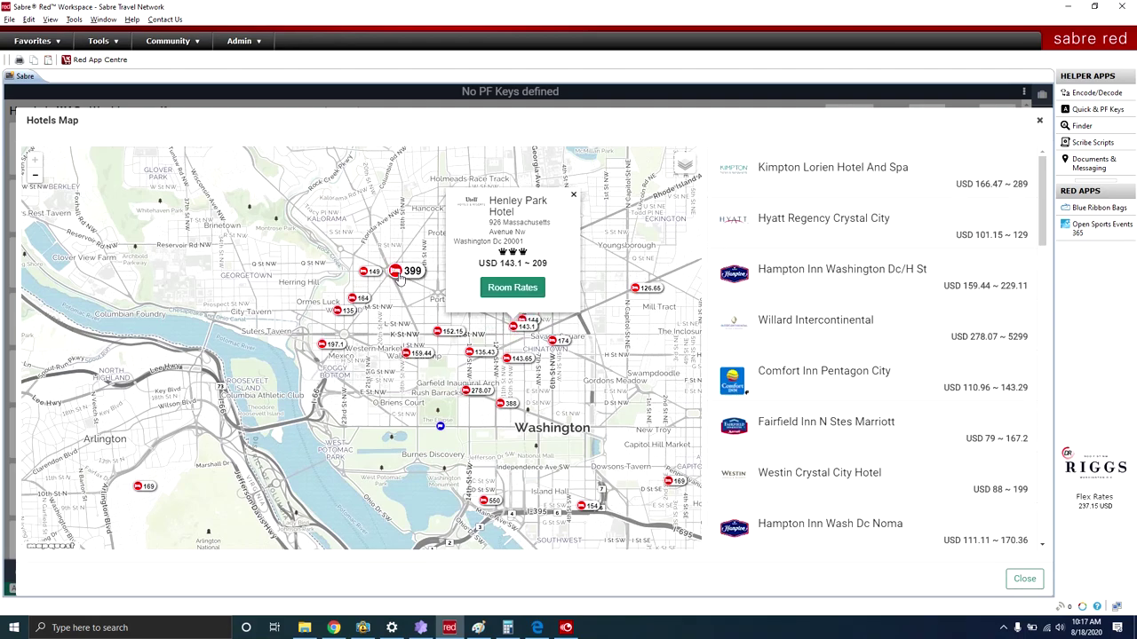
left_click(399, 278)
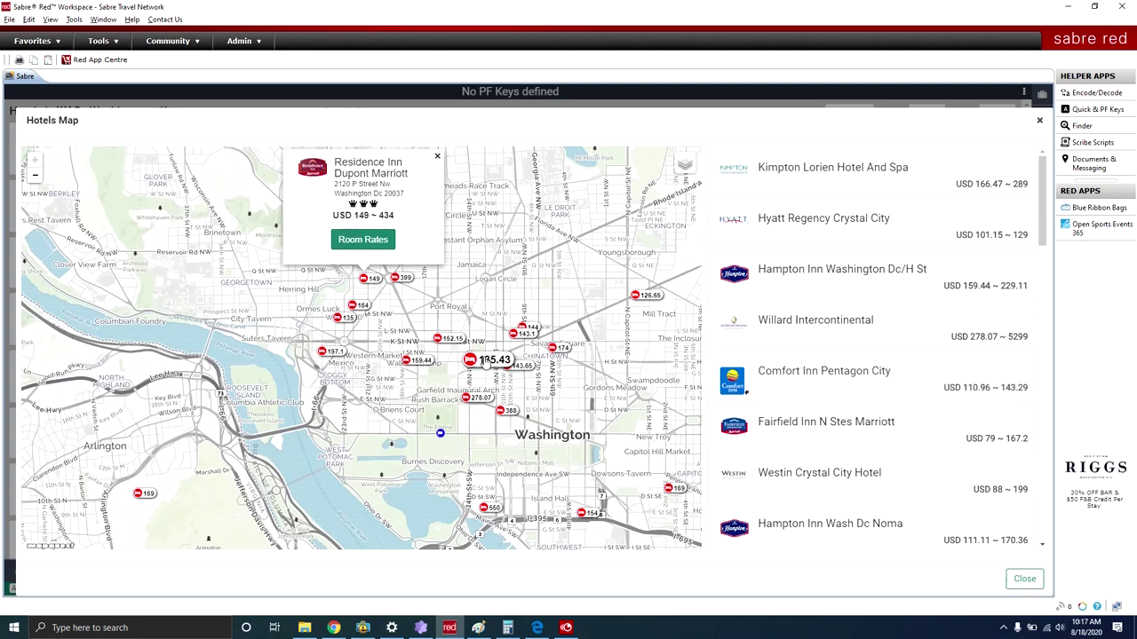
left_click(493, 358)
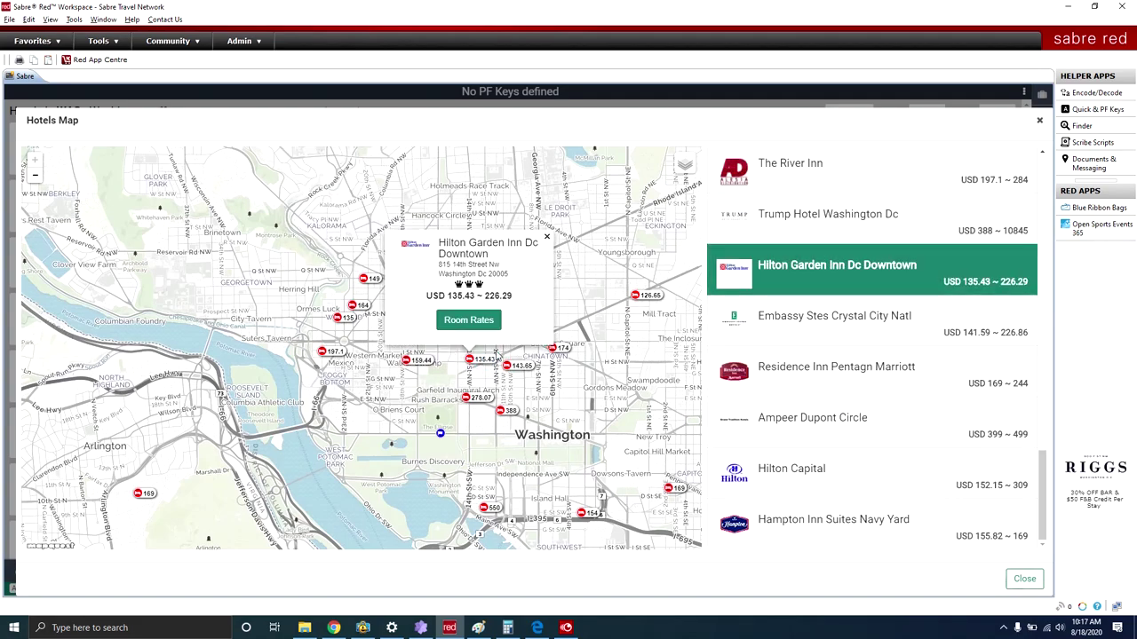
left_click(362, 302)
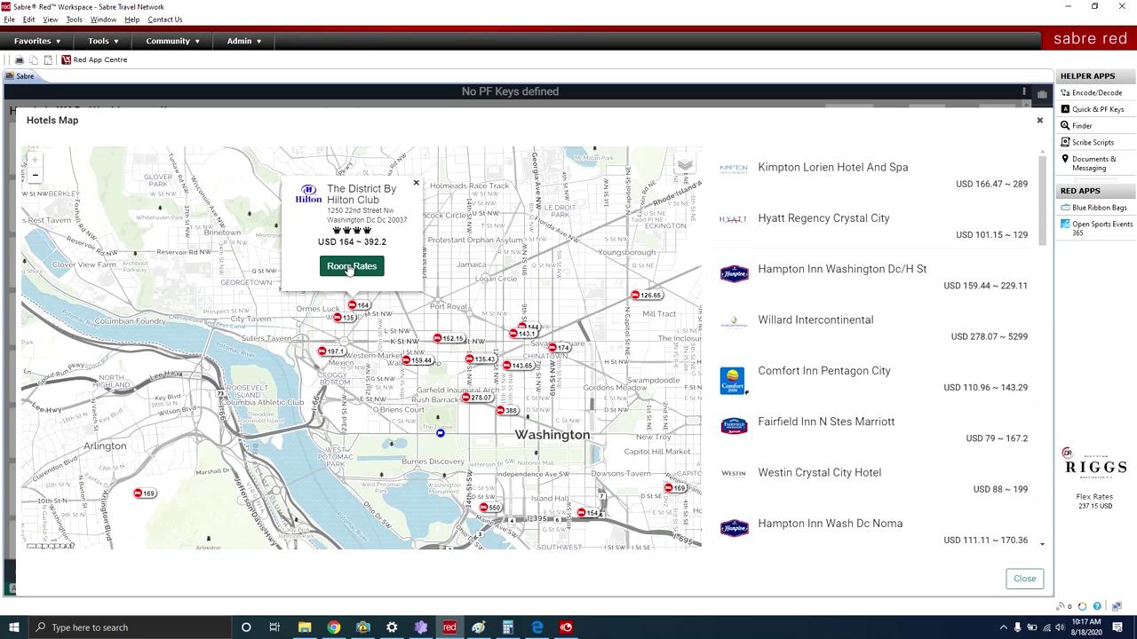
left_click(1025, 579)
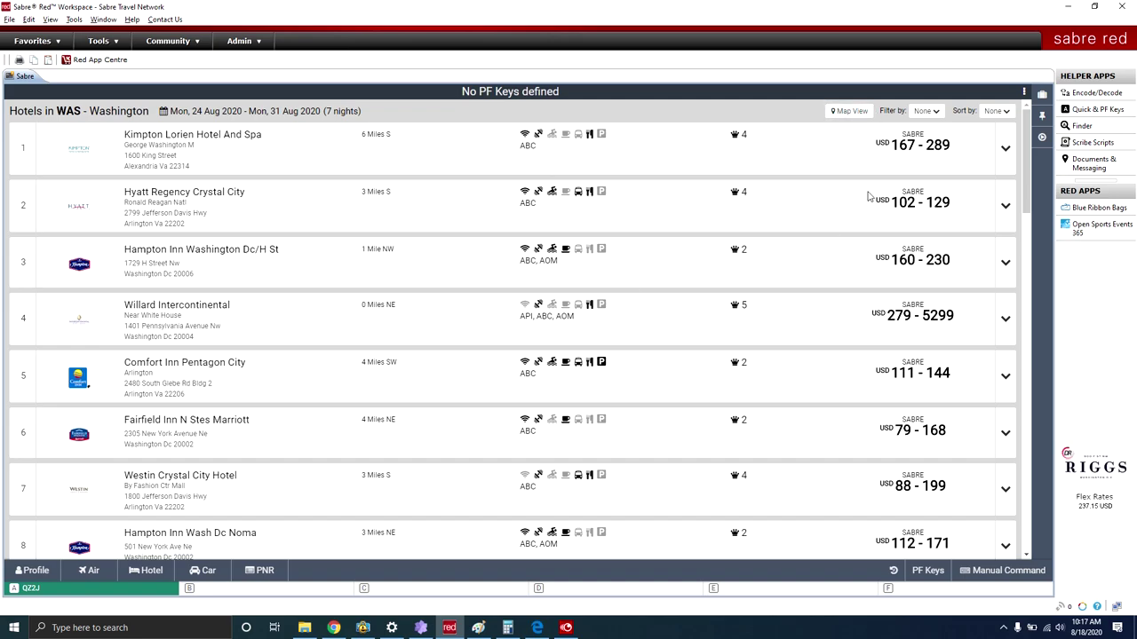
Step: Open the hotel result filters, examine the full hotel chain list, and collapse it again
left_click(925, 111)
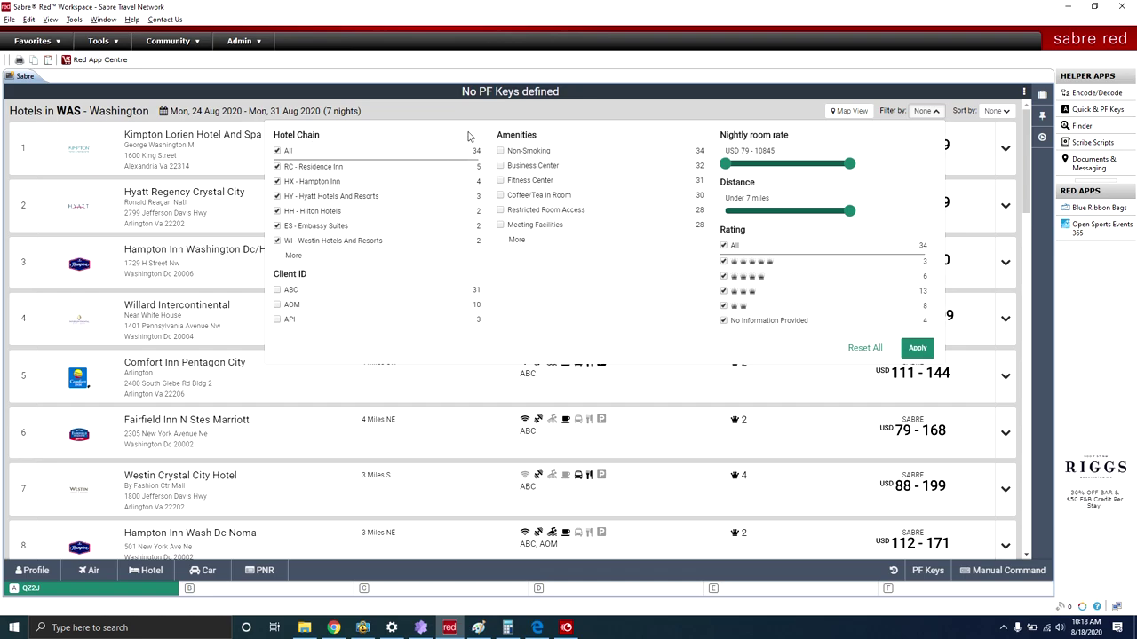
left_click(295, 256)
scroll(336, 266, "down", 2)
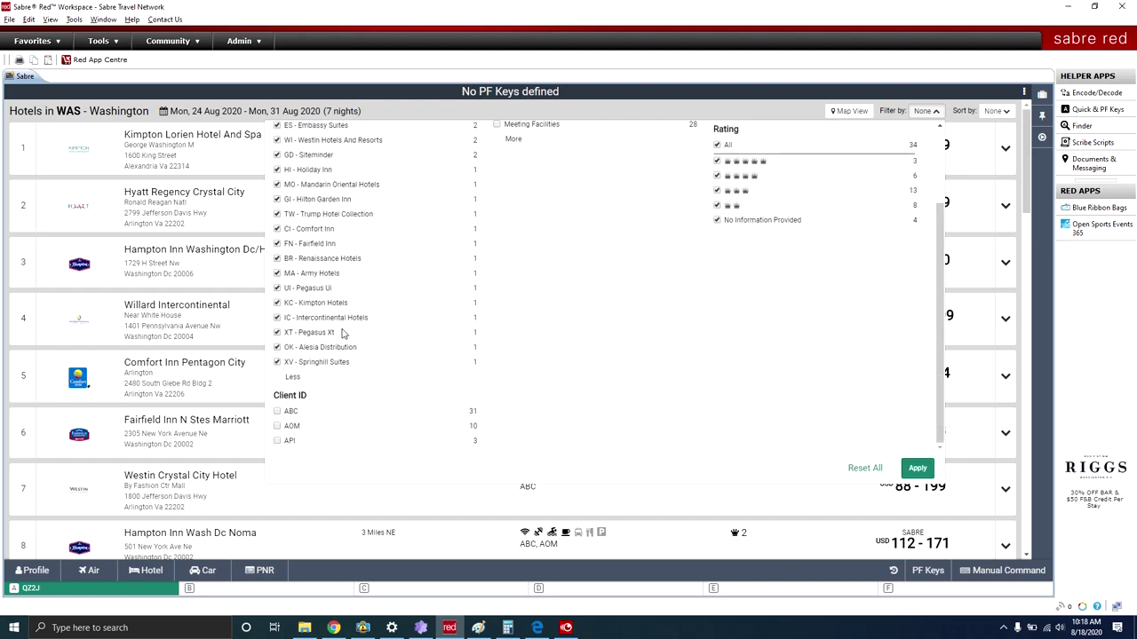
scroll(343, 302, "up", 2)
scroll(332, 338, "down", 2)
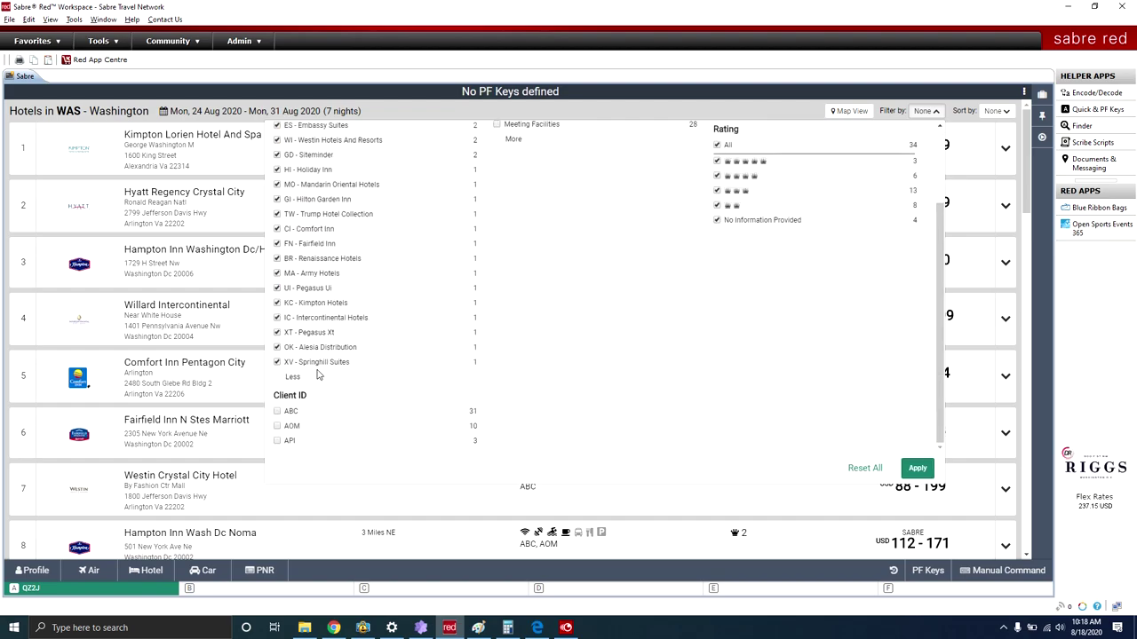
left_click(290, 379)
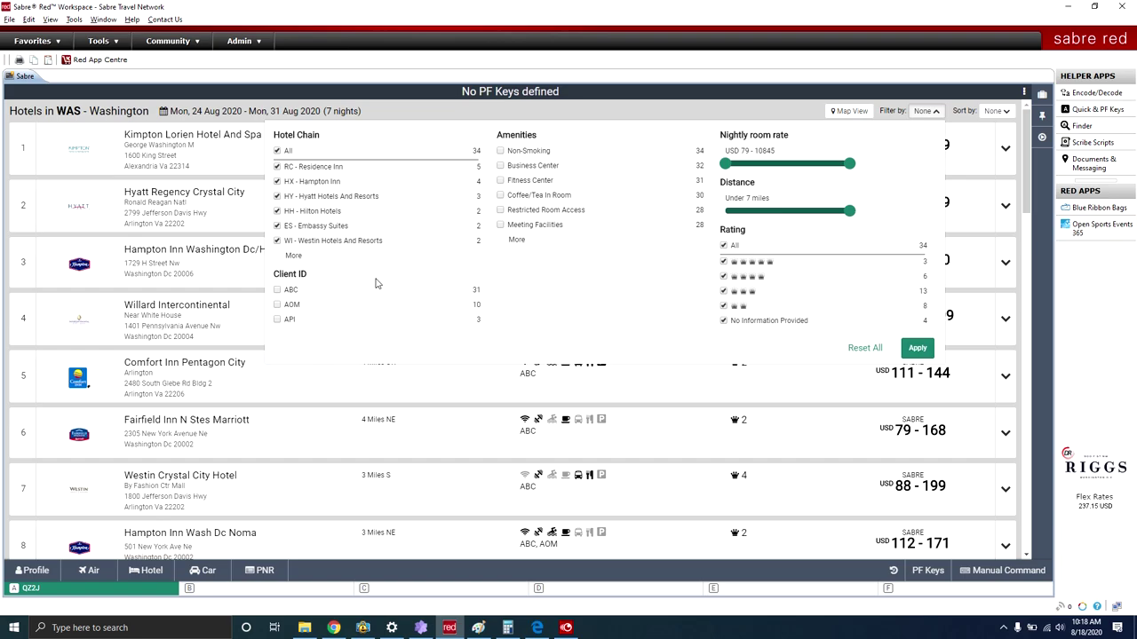
Step: Try limiting the chain filter to Hampton Inn, Hilton Hotels and Embassy Suites, and reselect all hotel chains
left_click(277, 167)
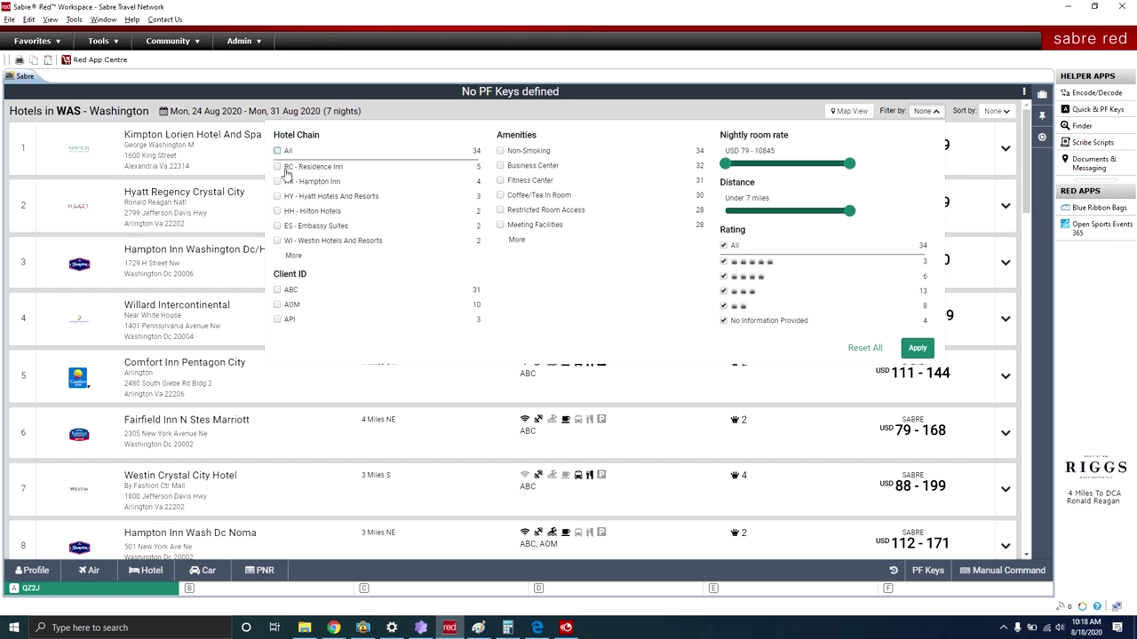
left_click(277, 181)
left_click(276, 211)
left_click(277, 225)
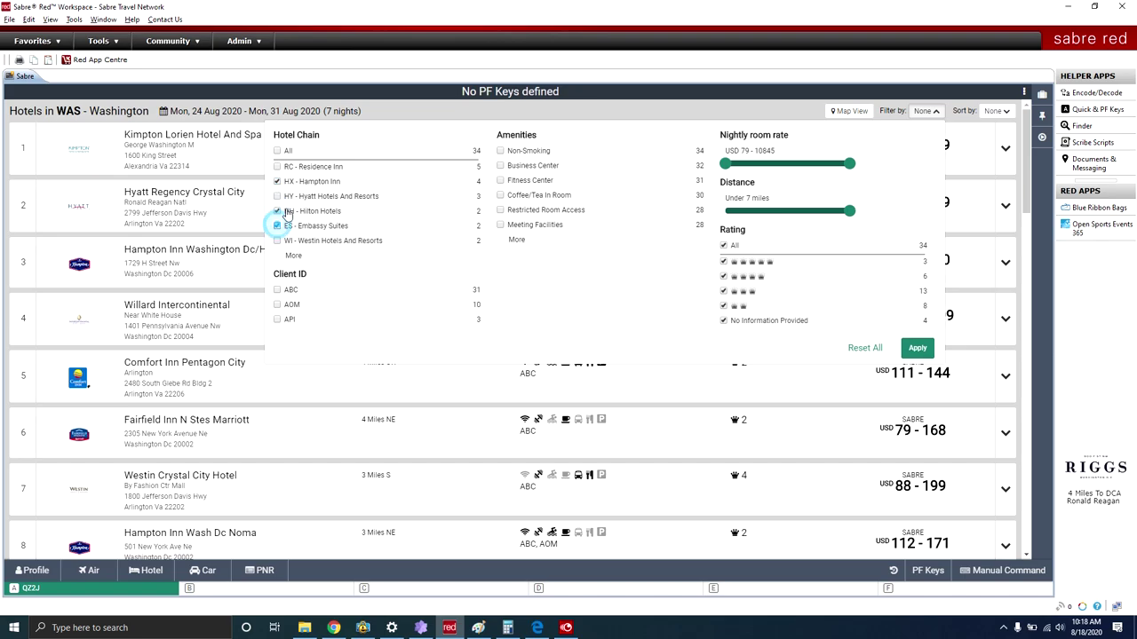
left_click(281, 152)
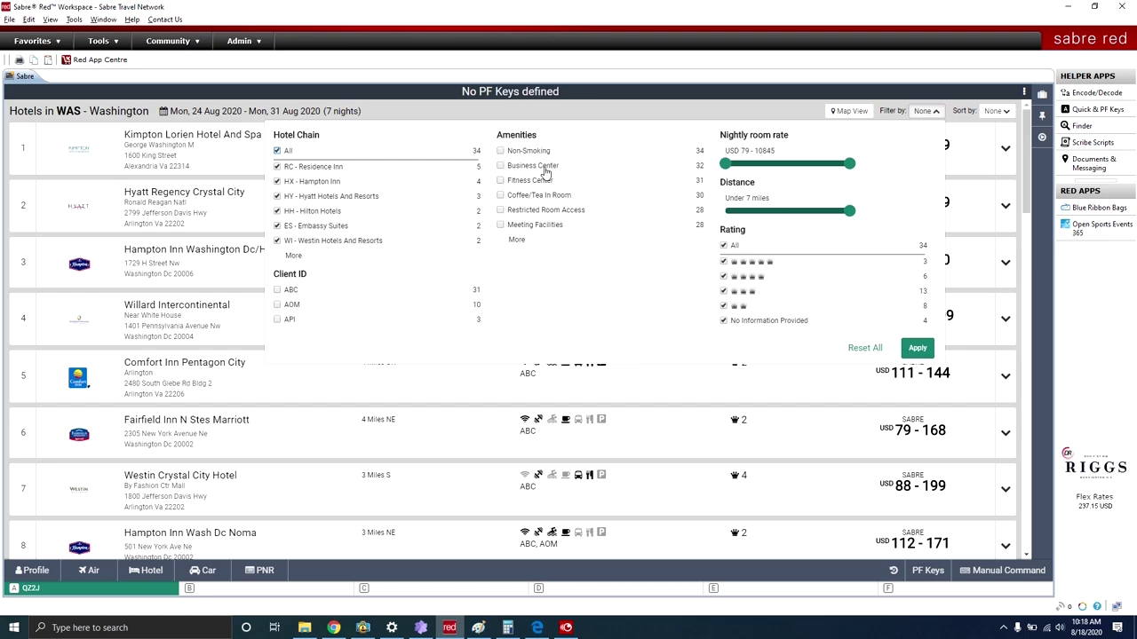
Step: Examine the full amenities list, try out the Pool amenity, and clear it again
left_click(517, 239)
scroll(599, 258, "down", 3)
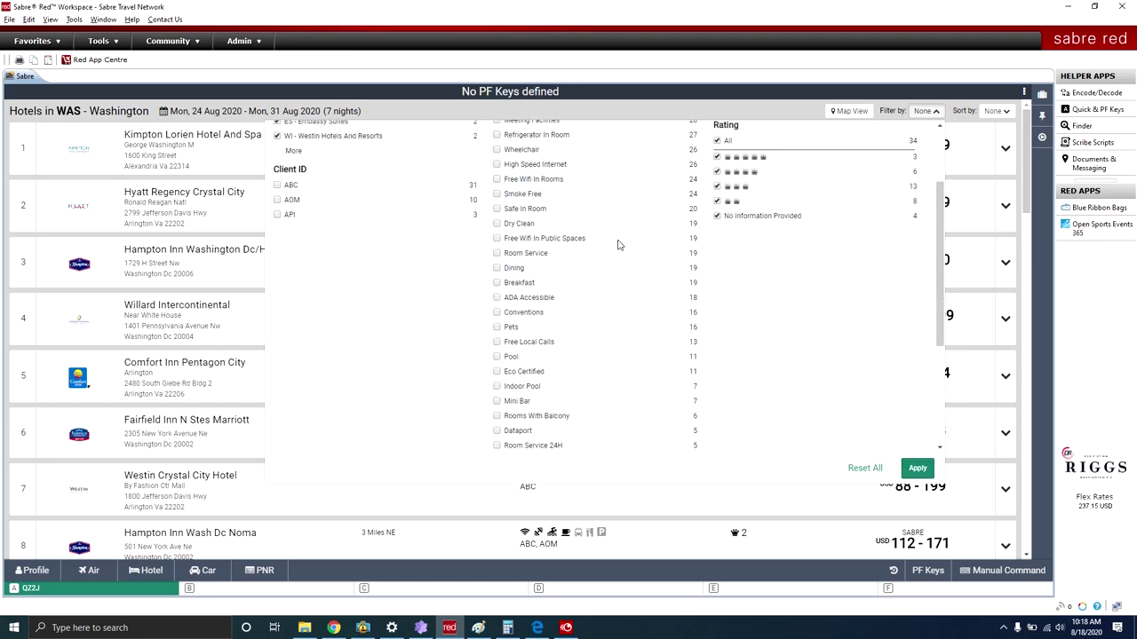
scroll(592, 275, "down", 5)
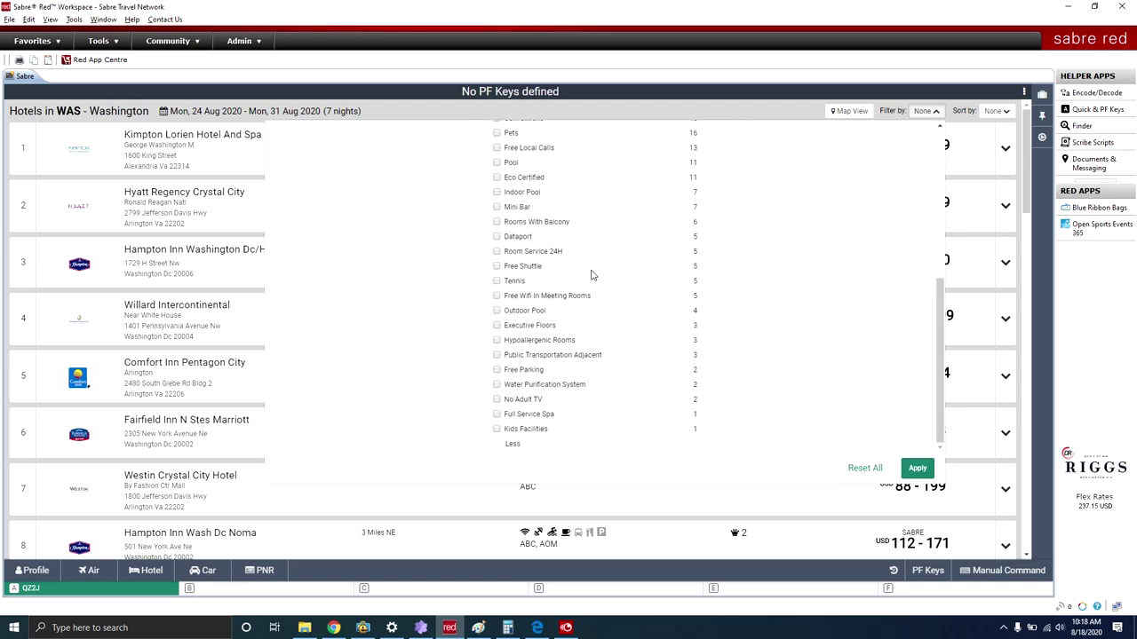
scroll(590, 278, "up", 8)
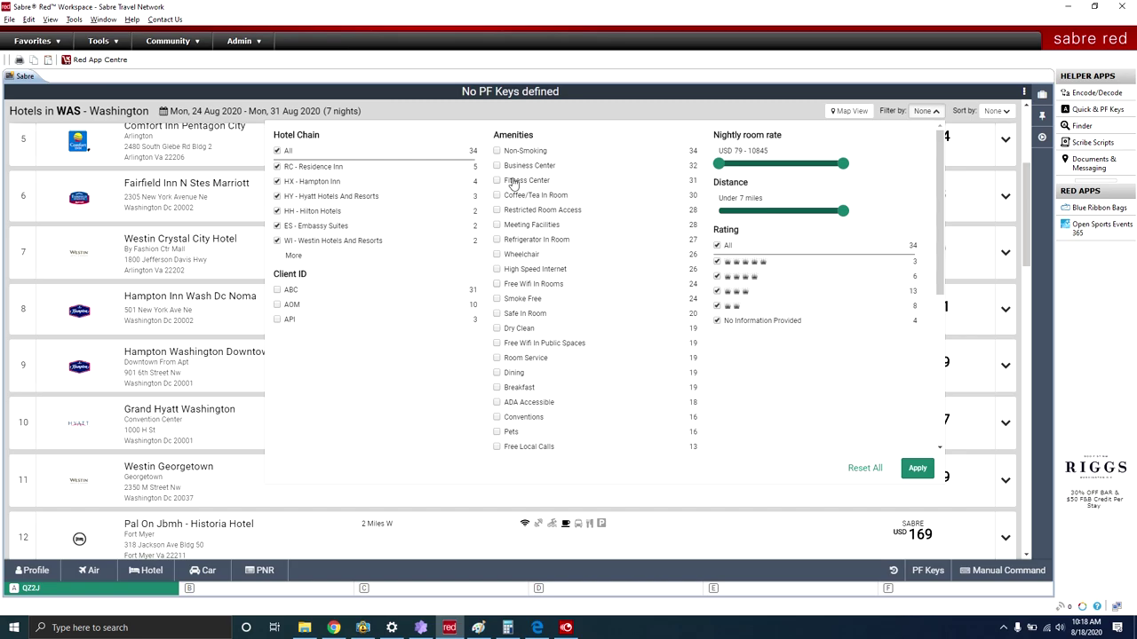
scroll(515, 334, "down", 3)
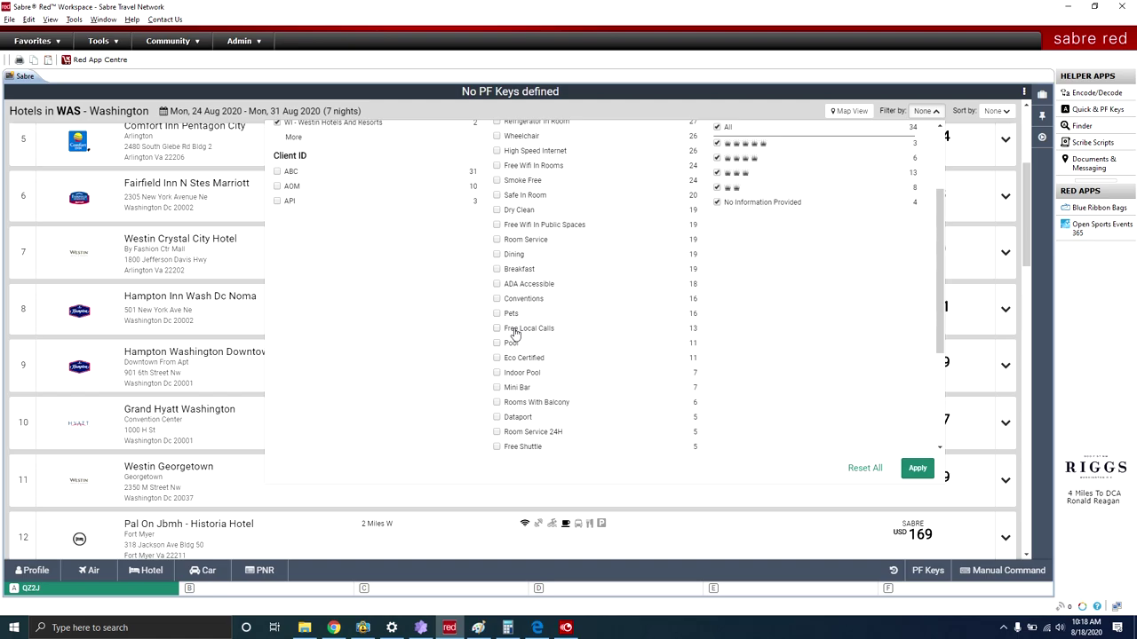
left_click(508, 344)
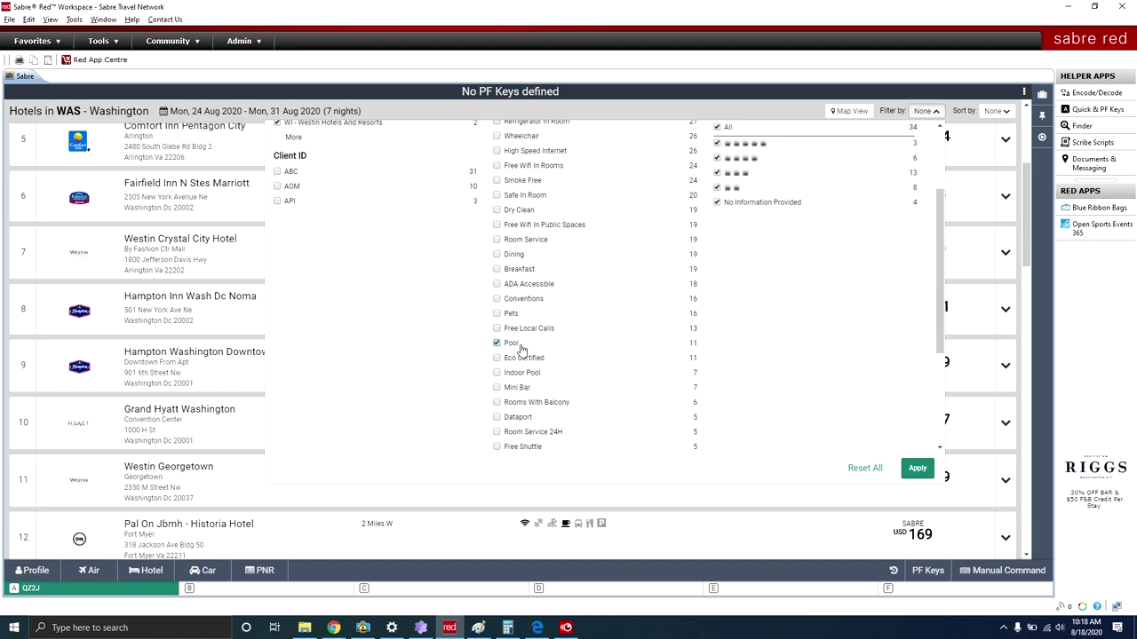
left_click(510, 343)
scroll(535, 265, "down", 10)
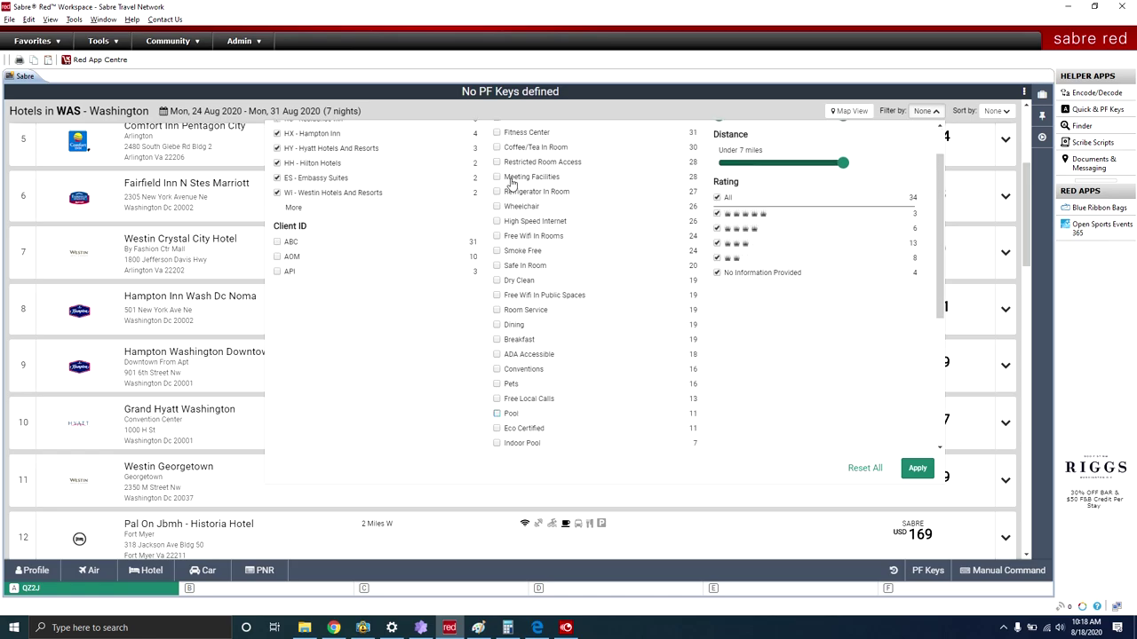
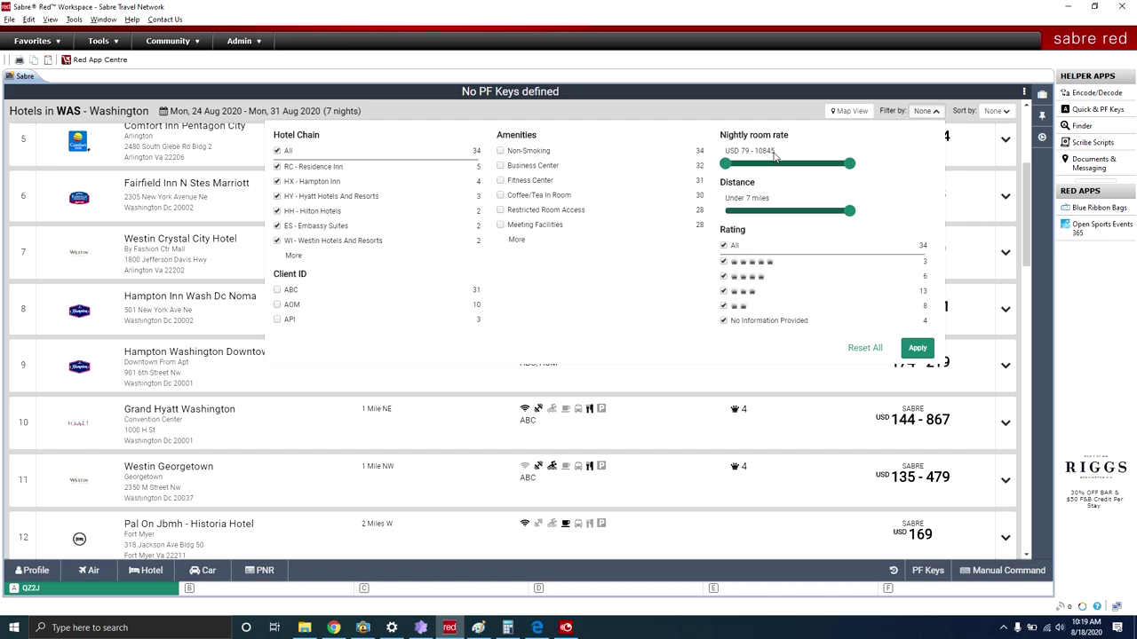
Step: Try the distance filter at under 2 miles and return it to under 7 miles
mouse_move(851, 169)
left_mouse_down()
mouse_move(742, 166)
mouse_move(849, 163)
left_mouse_up()
left_click_drag(848, 212, 765, 220)
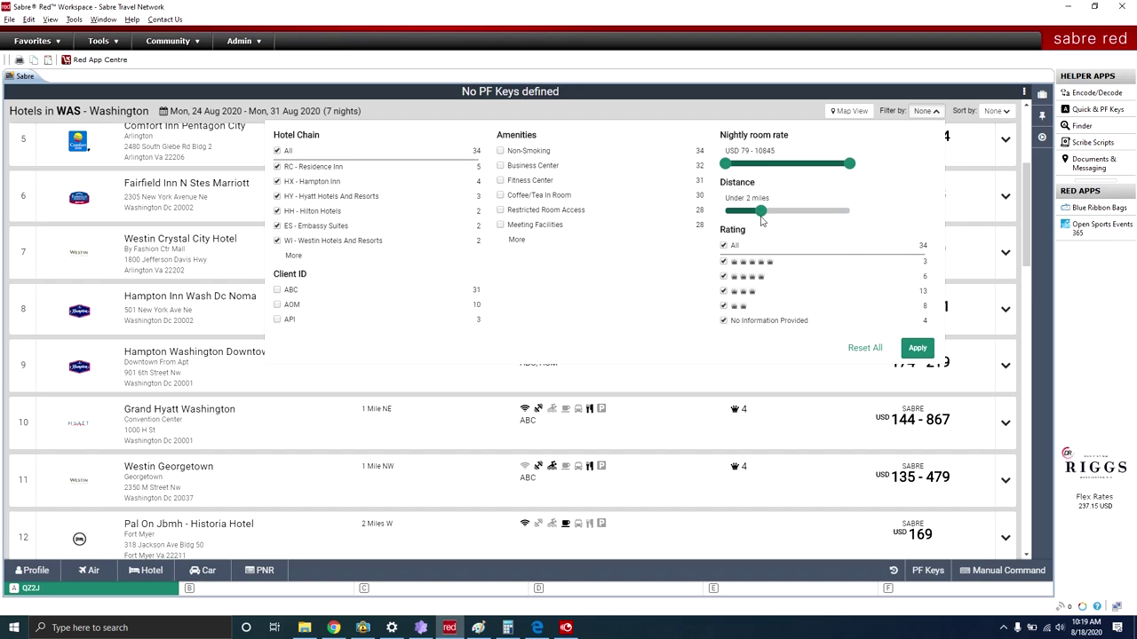
left_click_drag(757, 216, 884, 214)
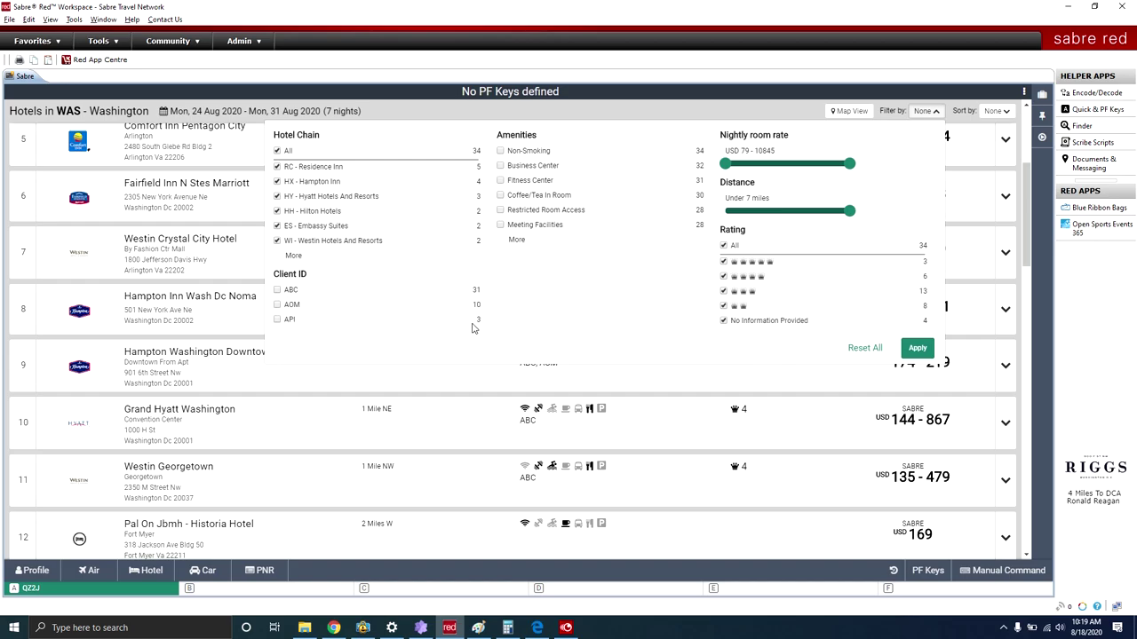
Step: Filter the hotel results by client ID API and look at the sort options
left_click(277, 320)
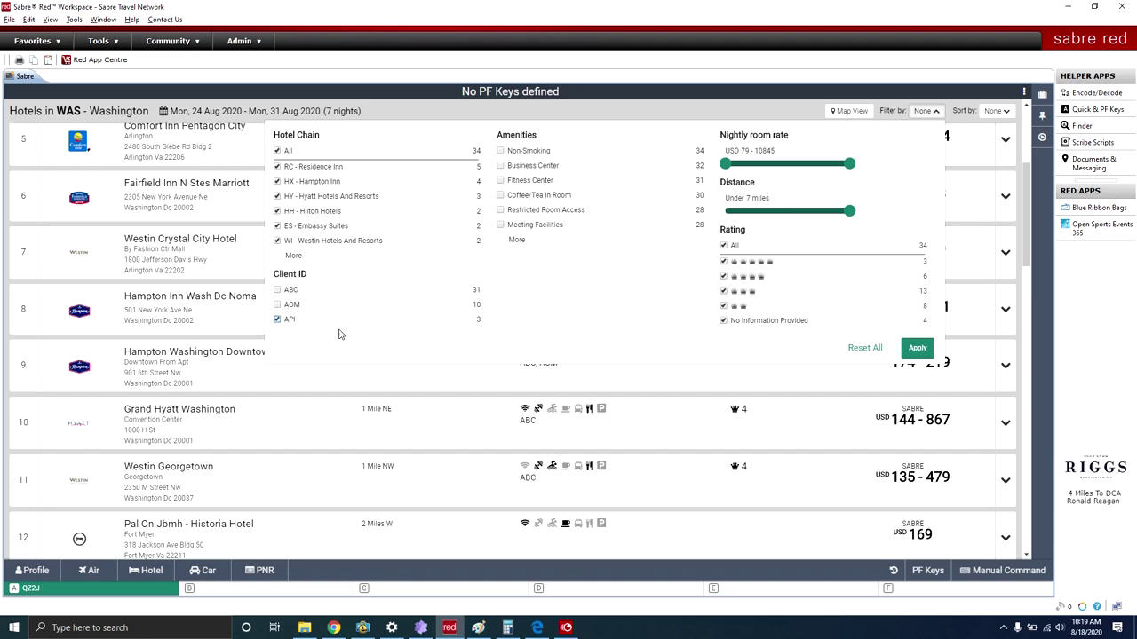
left_click(918, 348)
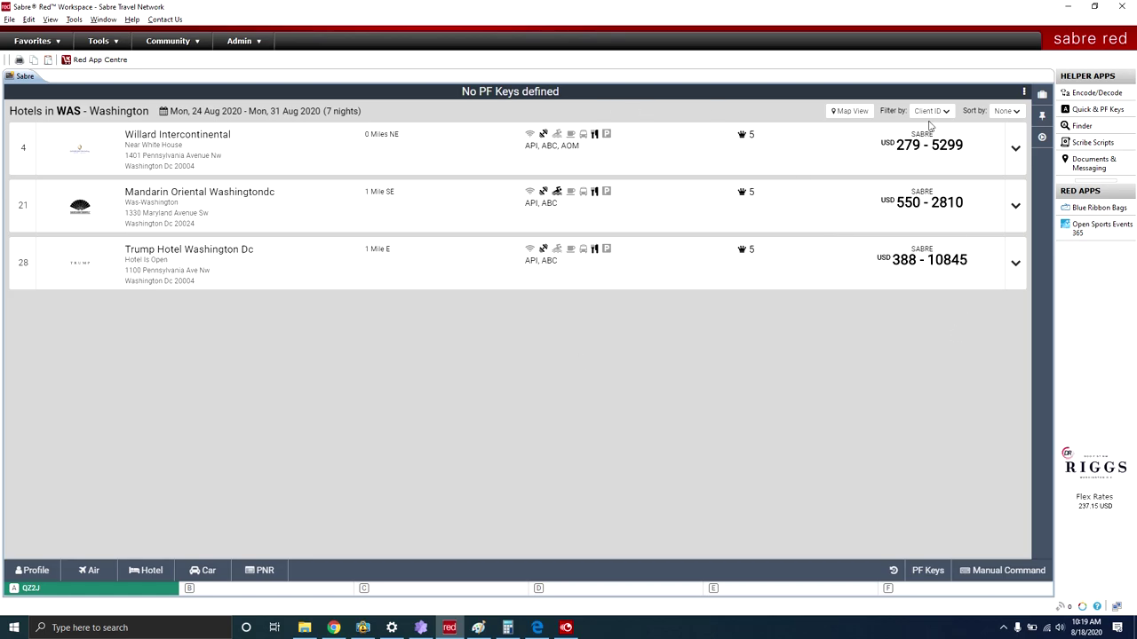
left_click(1002, 111)
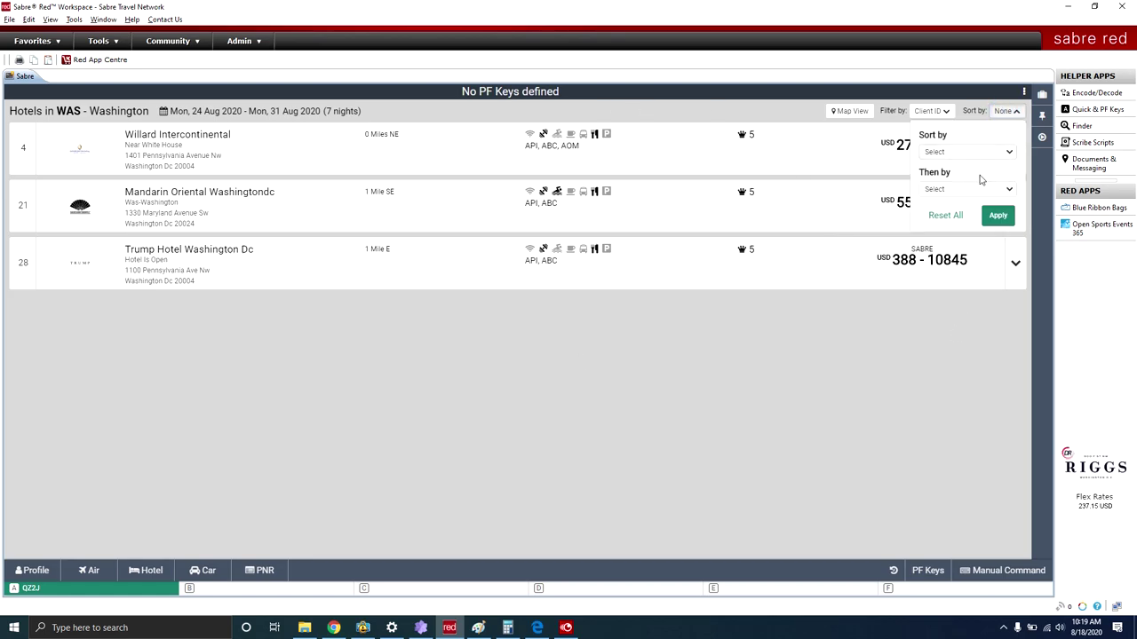
Step: Reset all hotel result filters and apply the reset
left_click(939, 112)
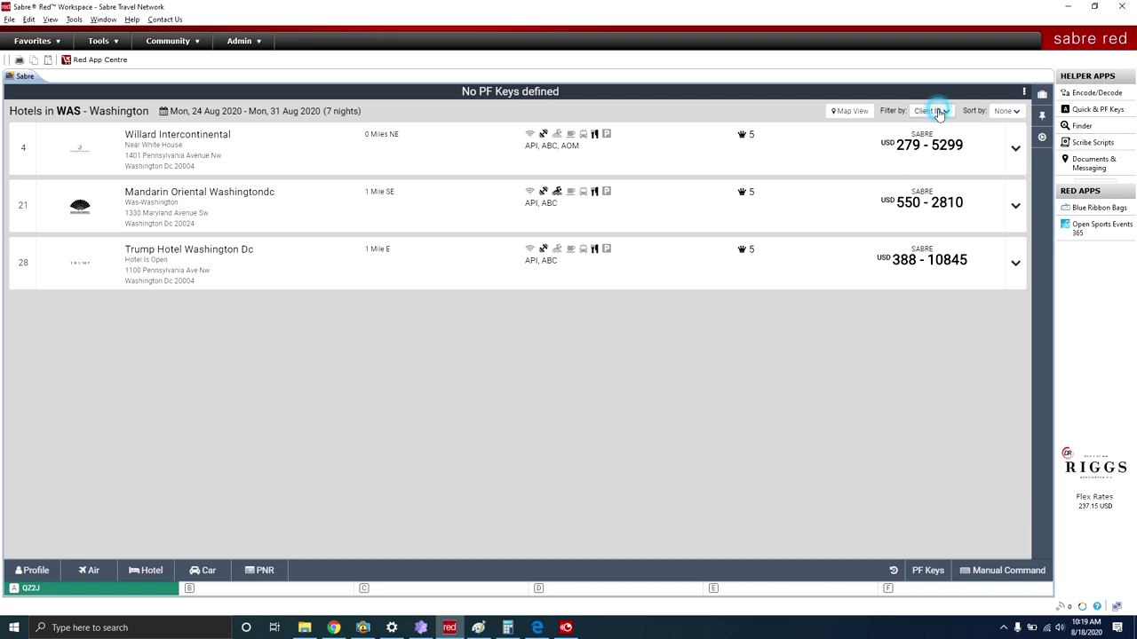
left_click(865, 348)
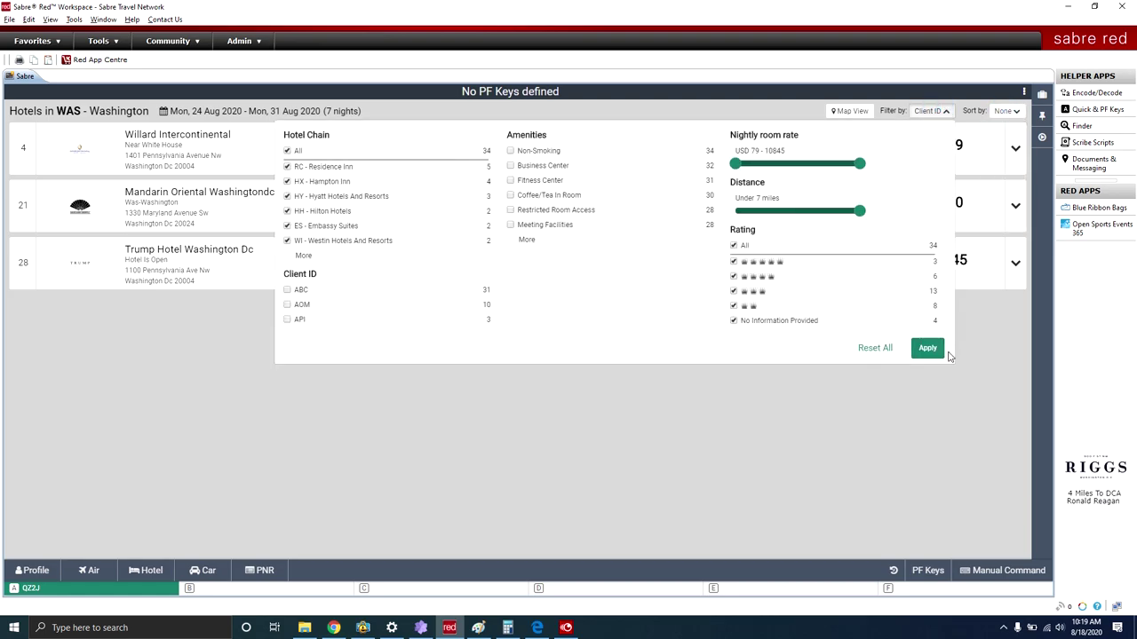
left_click(927, 347)
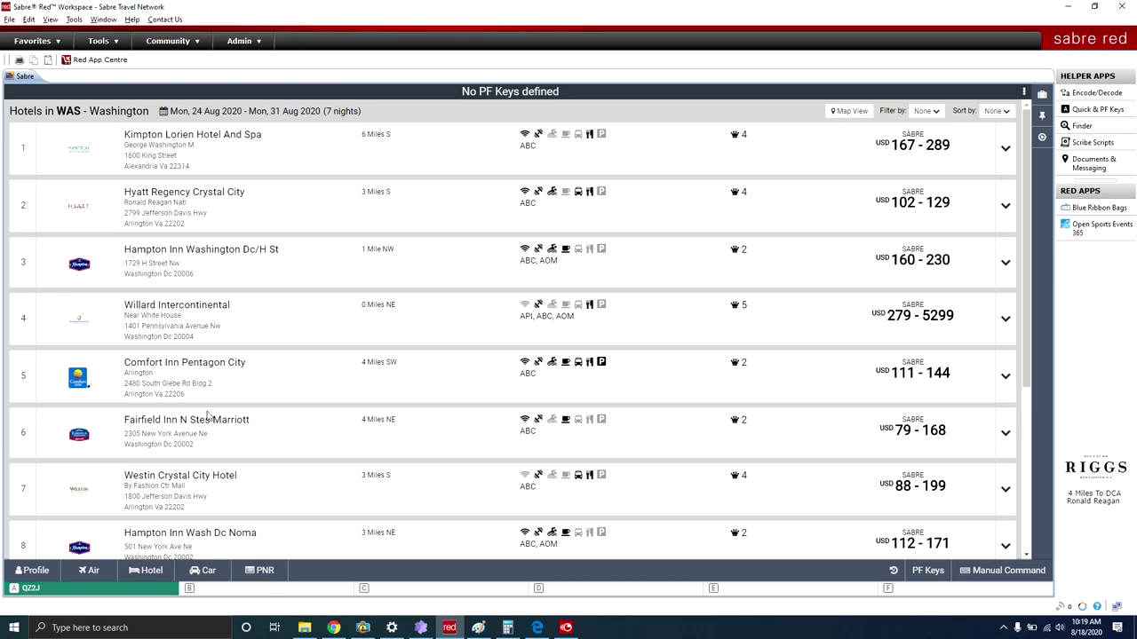
Step: Filter the hotel results to four- and five-crown ratings by excluding two crowns, three crowns and No Information Provided, and review the filtered list
left_click(925, 111)
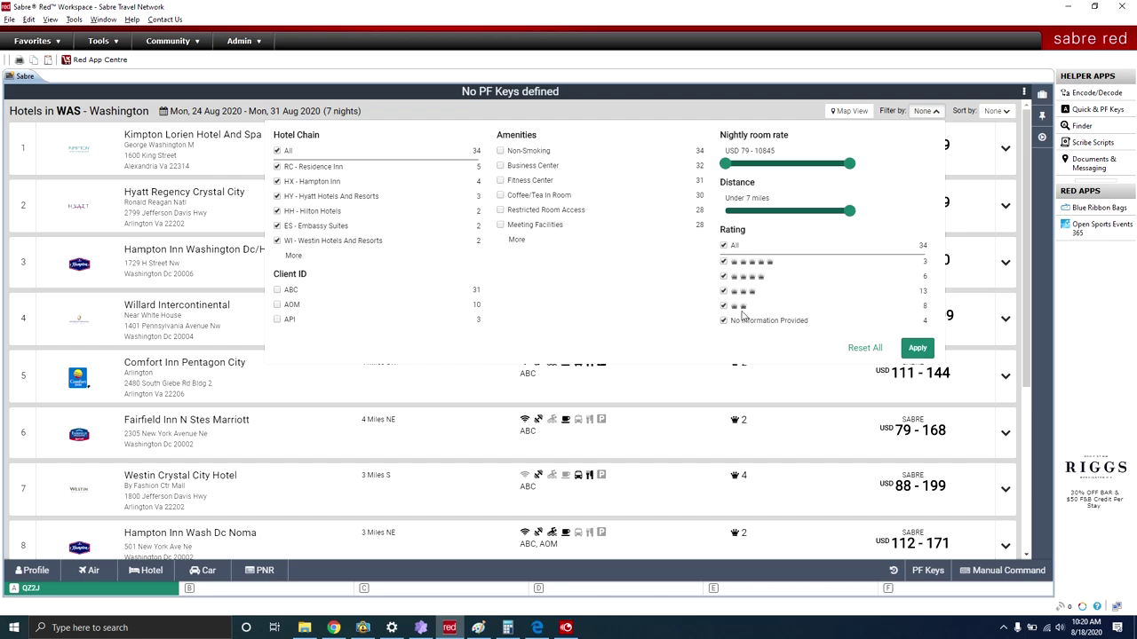
left_click(724, 305)
left_click(723, 292)
left_click(724, 321)
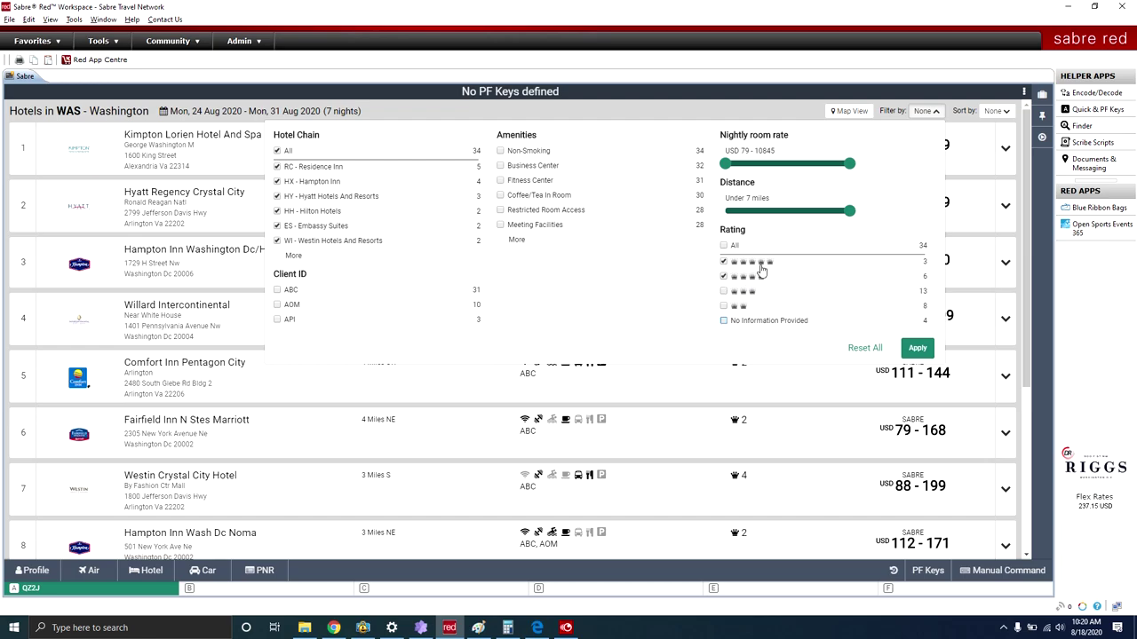
left_click(916, 350)
scroll(662, 293, "down", 1)
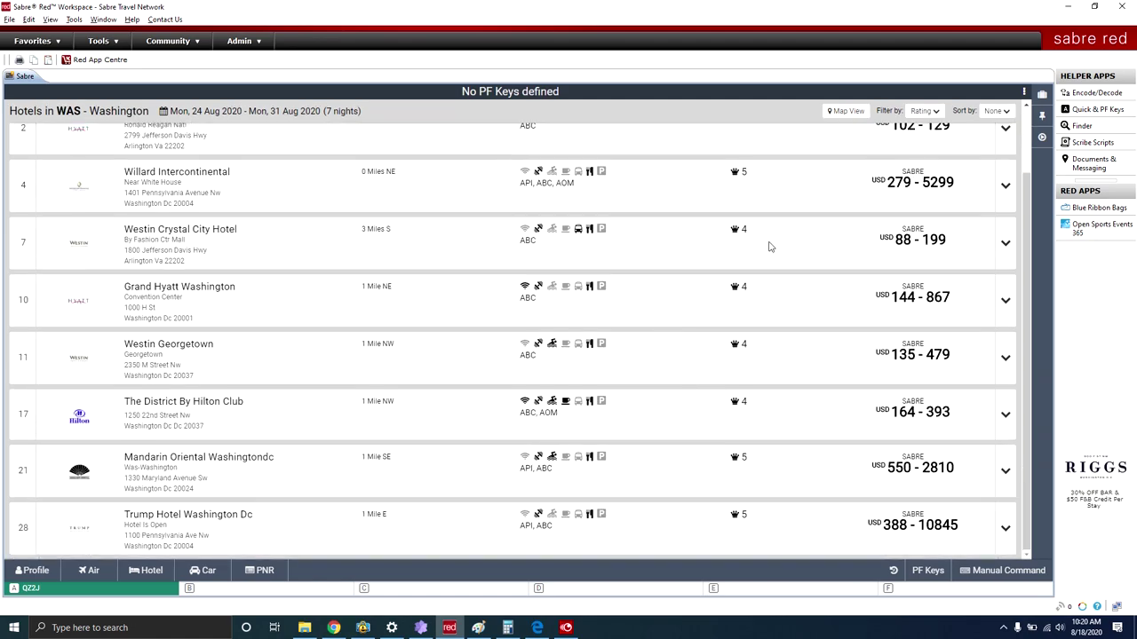
scroll(770, 247, "up", 1)
Step: Clear the crown rating filter by resetting all hotel result filters and applying the reset
left_click(924, 111)
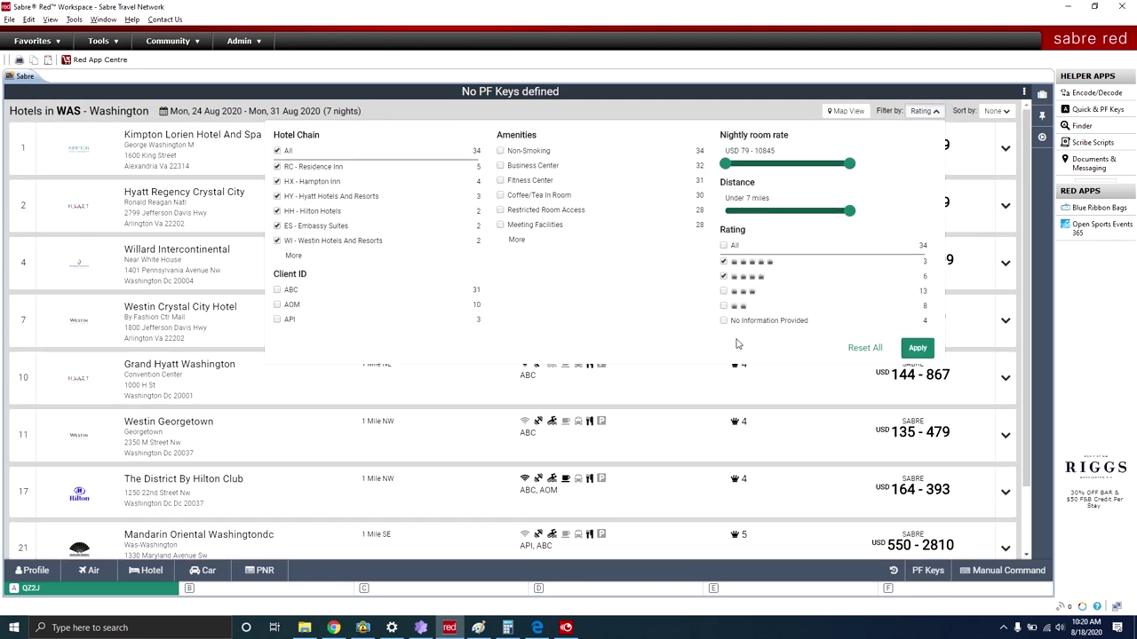
left_click(863, 347)
left_click(917, 347)
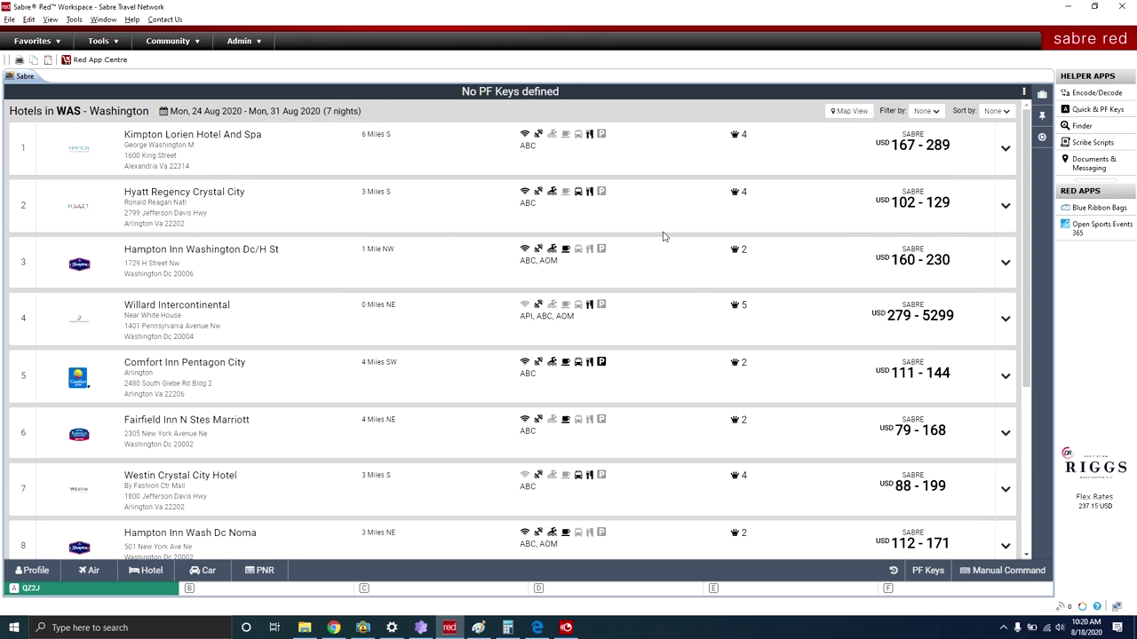
Step: Look at the available sort criteria for the hotel results and leave the sort order unselected
left_click(995, 111)
left_click(964, 152)
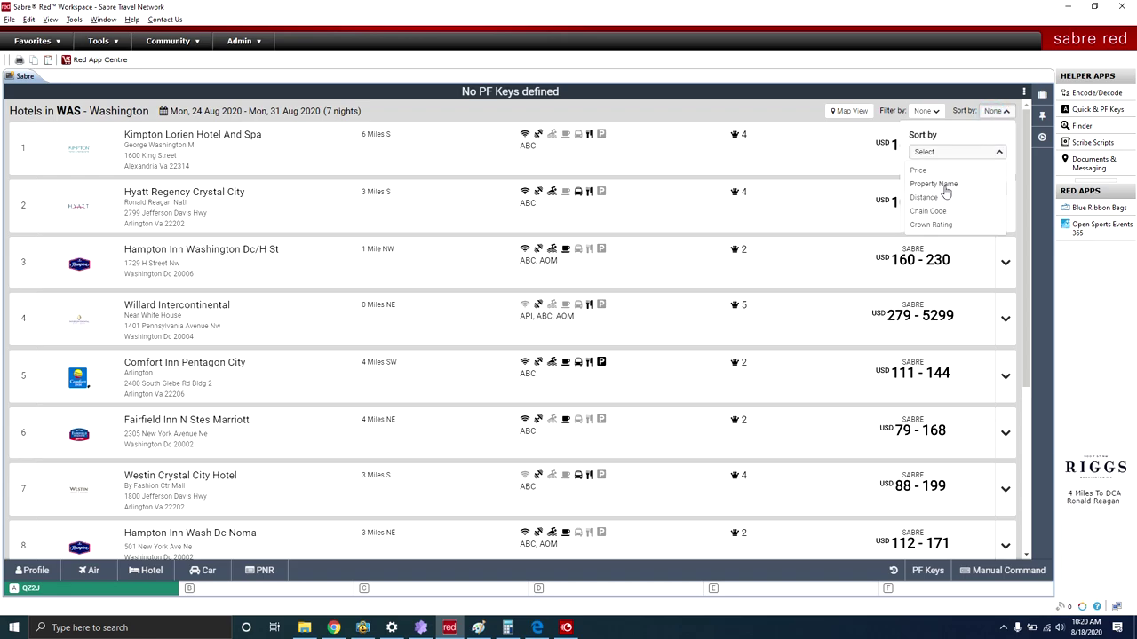
left_click(986, 155)
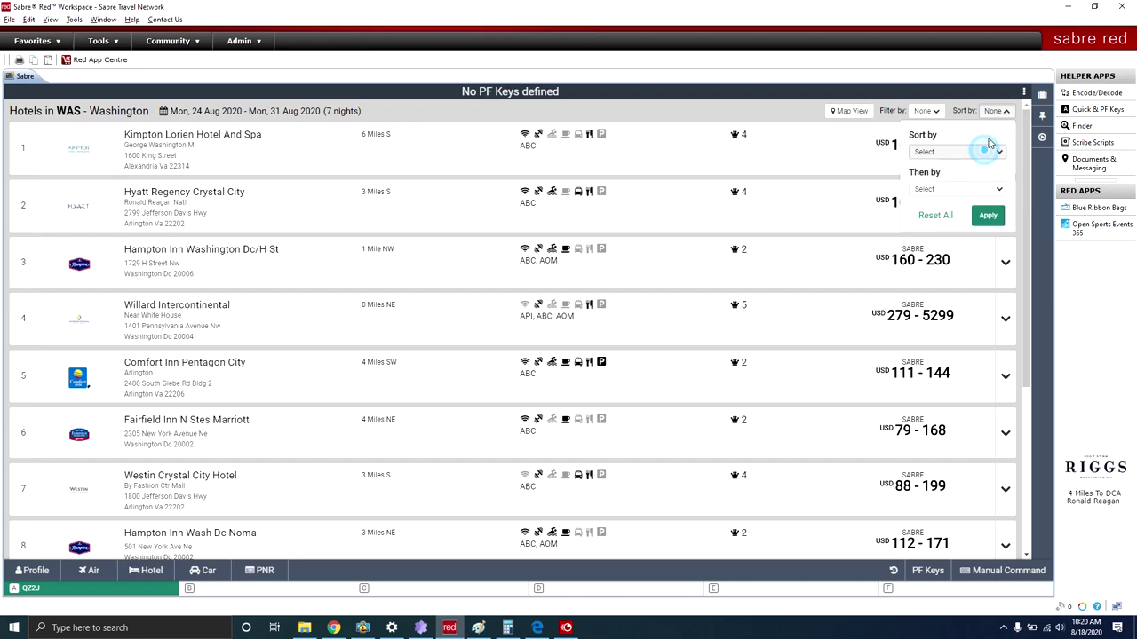
left_click(986, 217)
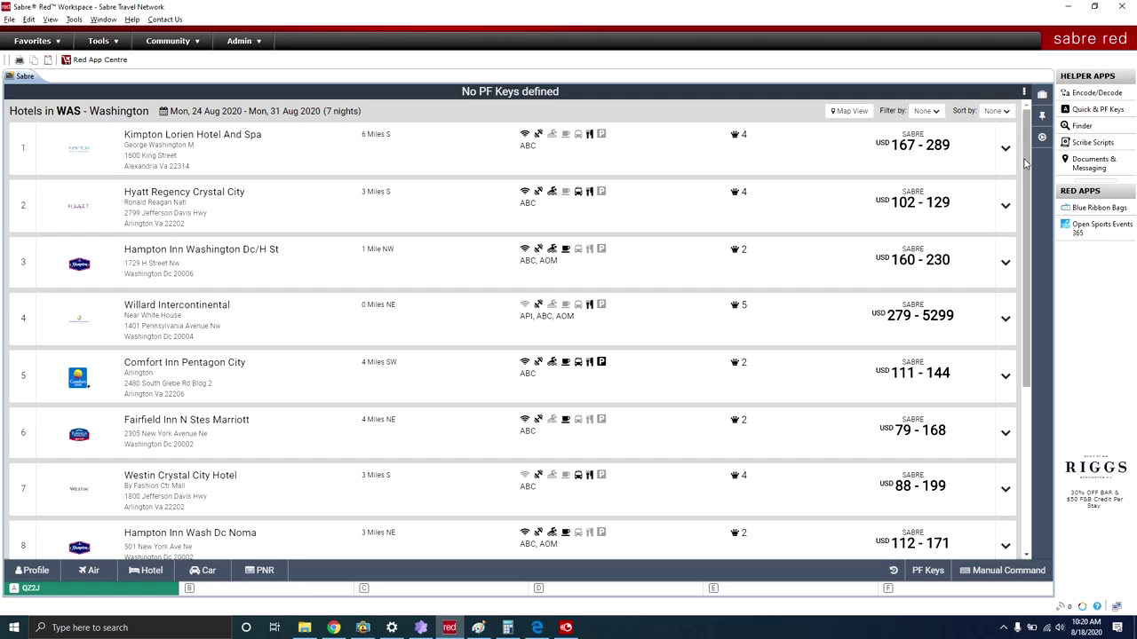
Step: Expand the Hyatt Regency Crystal City listing and highlight its chain code and property ID
left_click_drag(1026, 202, 1028, 268)
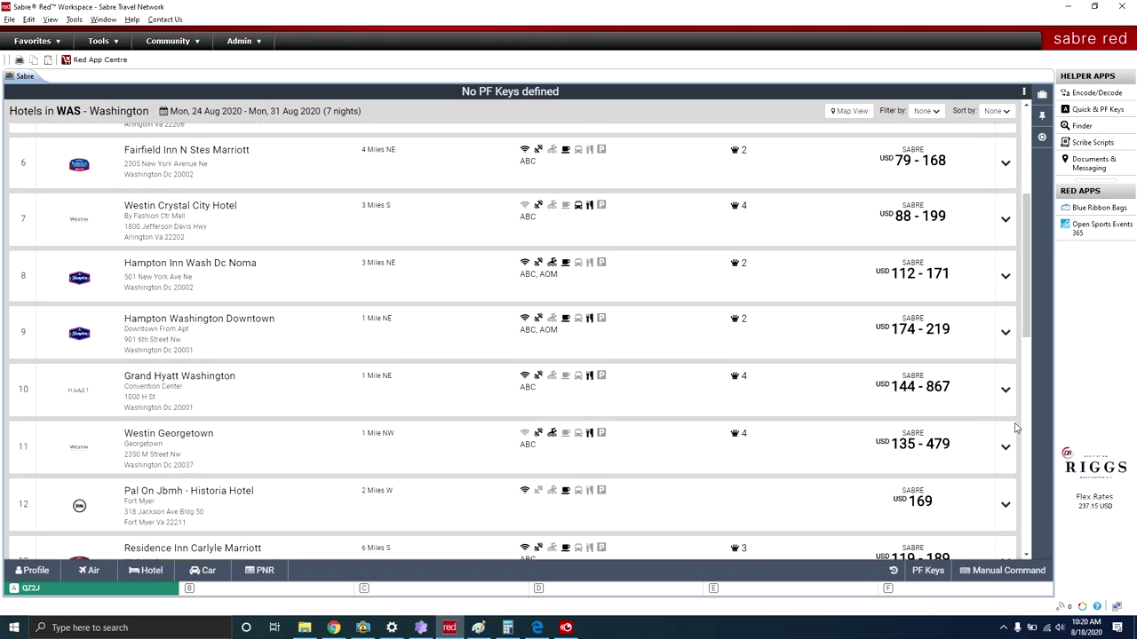
left_click(1027, 205)
left_click_drag(1027, 205, 1027, 120)
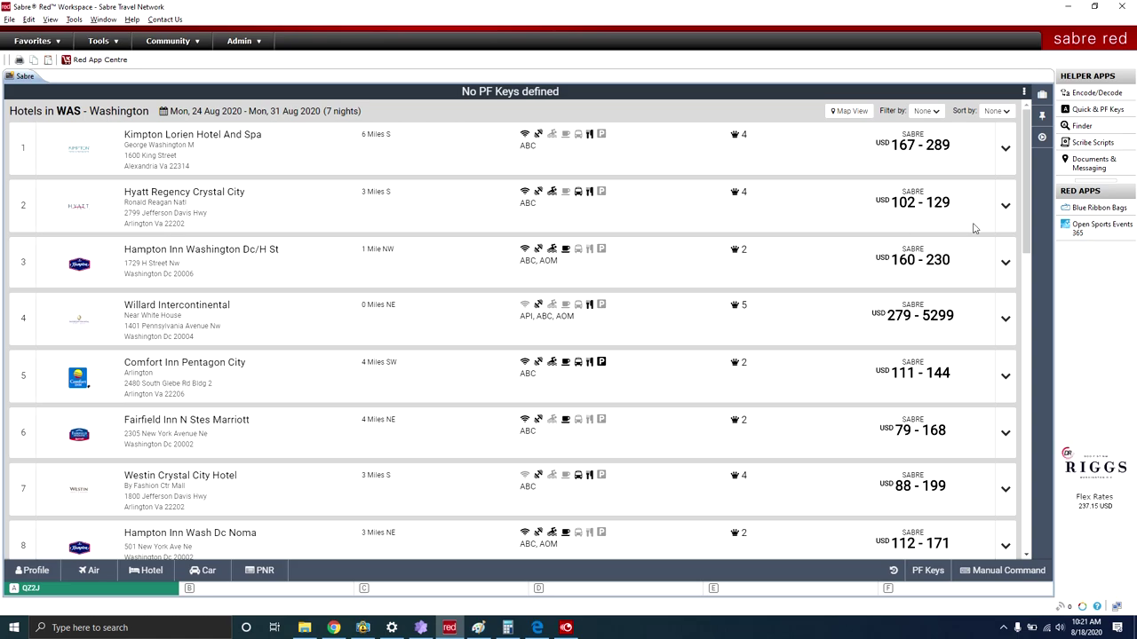
left_click(1005, 207)
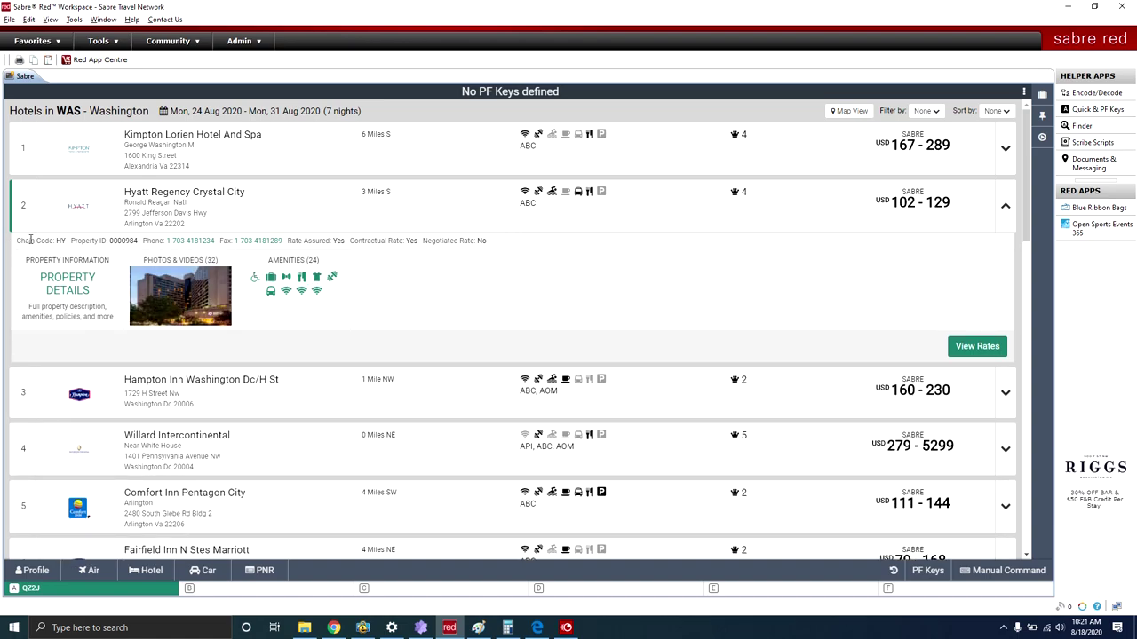
left_click_drag(16, 241, 68, 245)
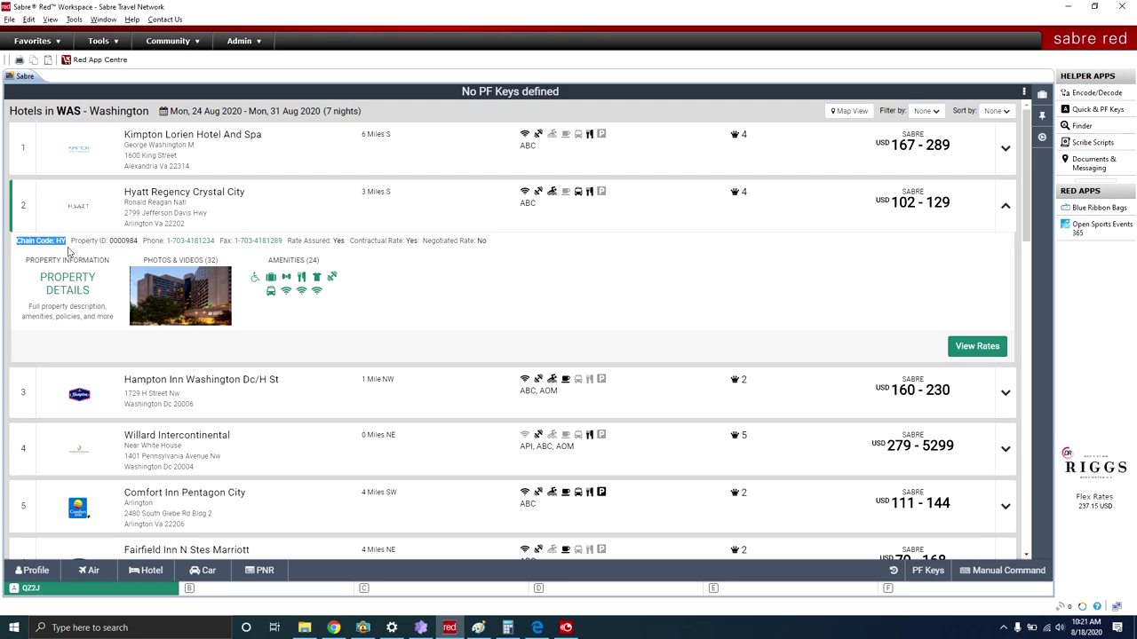
left_click(89, 242)
left_click_drag(71, 241, 134, 241)
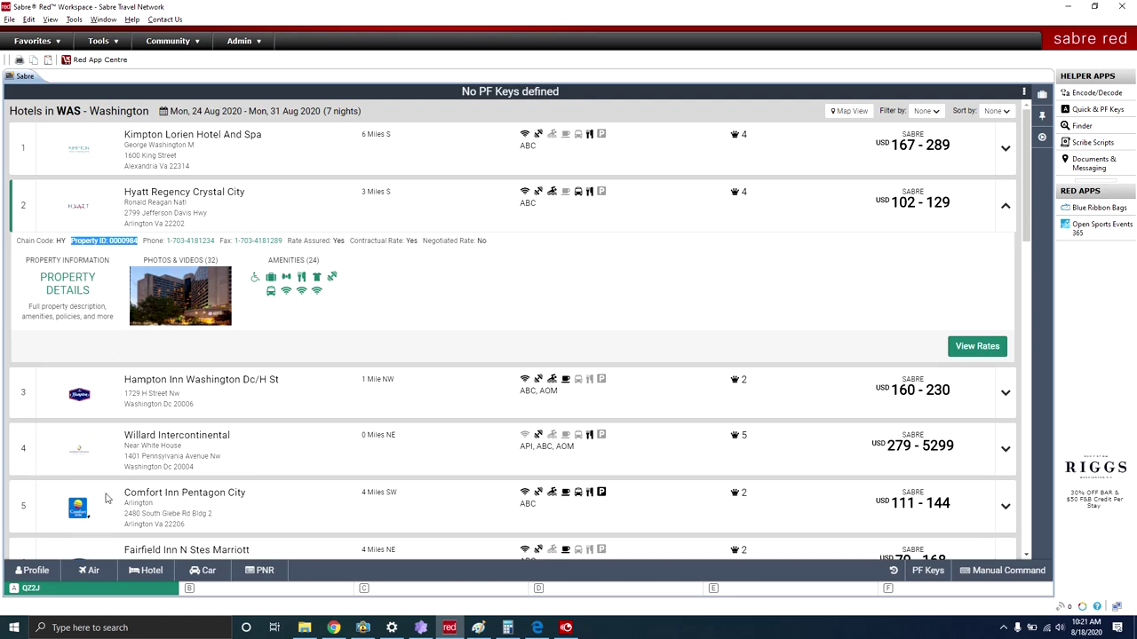
Step: Look at the Property Number Search form and its check-in calendar, and cancel it without searching
left_click(153, 576)
left_click(75, 463)
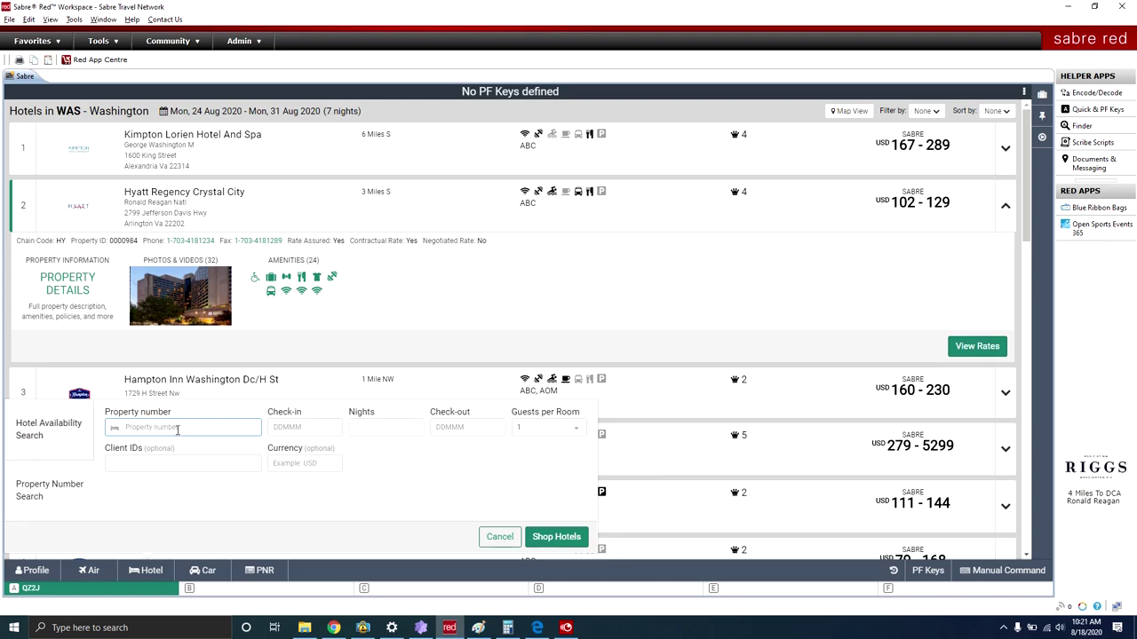
left_click(289, 425)
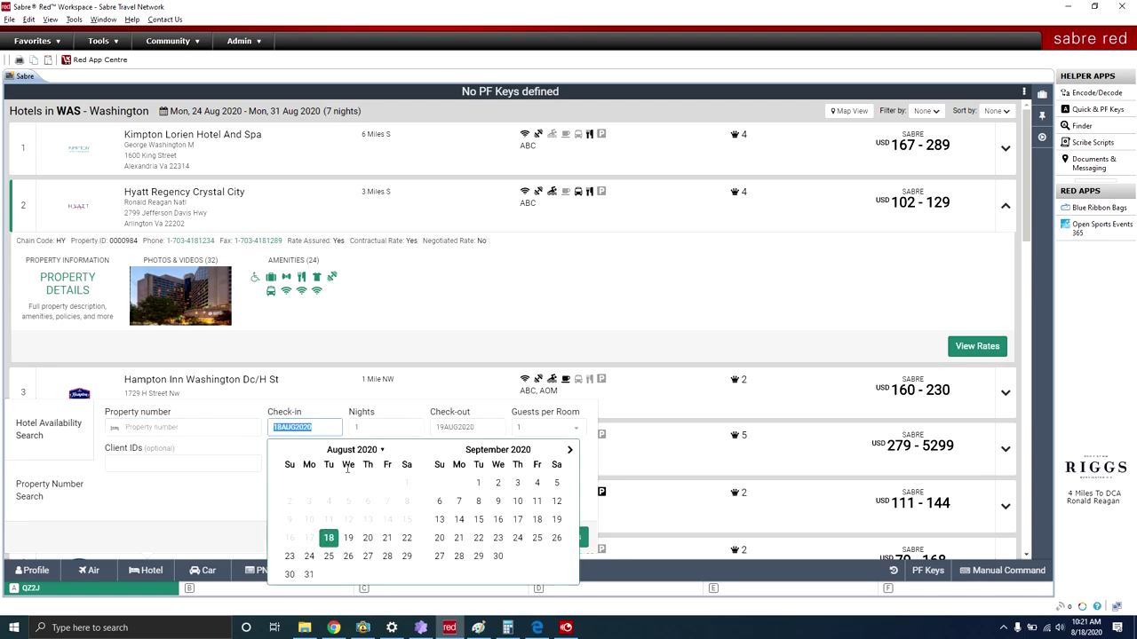
left_click(222, 503)
left_click(500, 537)
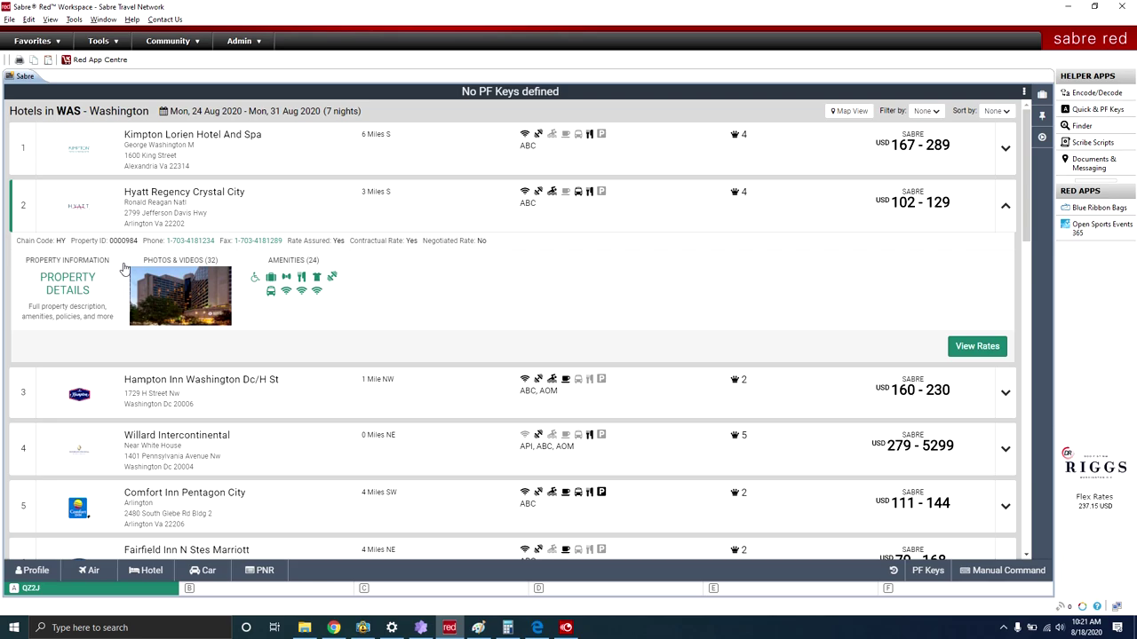
Step: Open the Hyatt Regency Crystal City property details and review the facilities and transportation sections
left_click(67, 284)
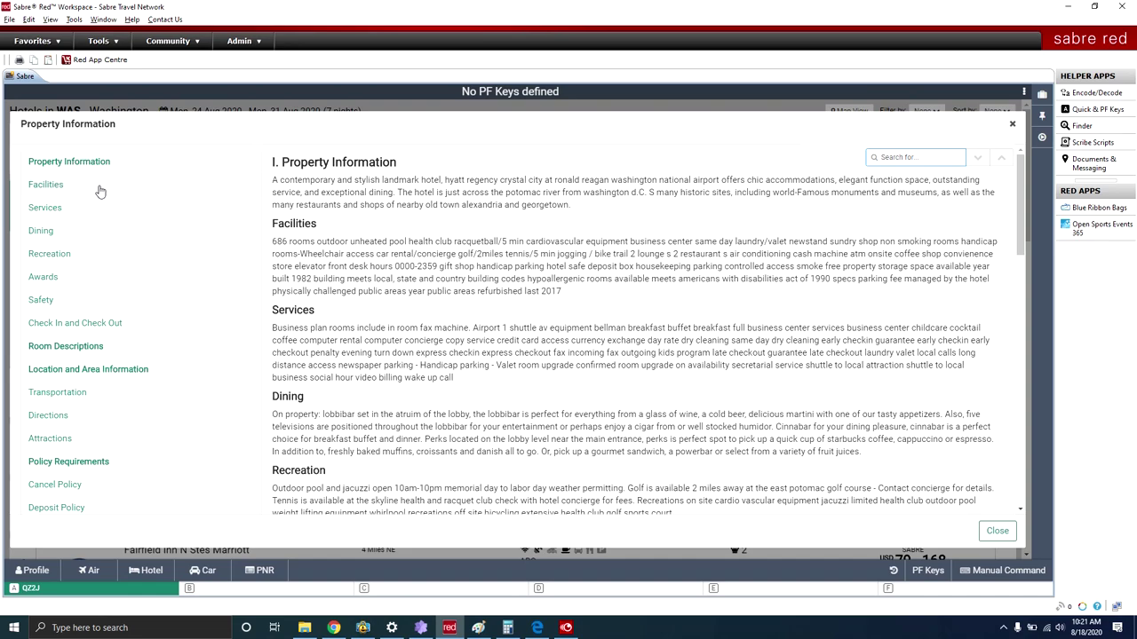
scroll(373, 237, "down", 15)
scroll(392, 291, "up", 15)
left_click(46, 184)
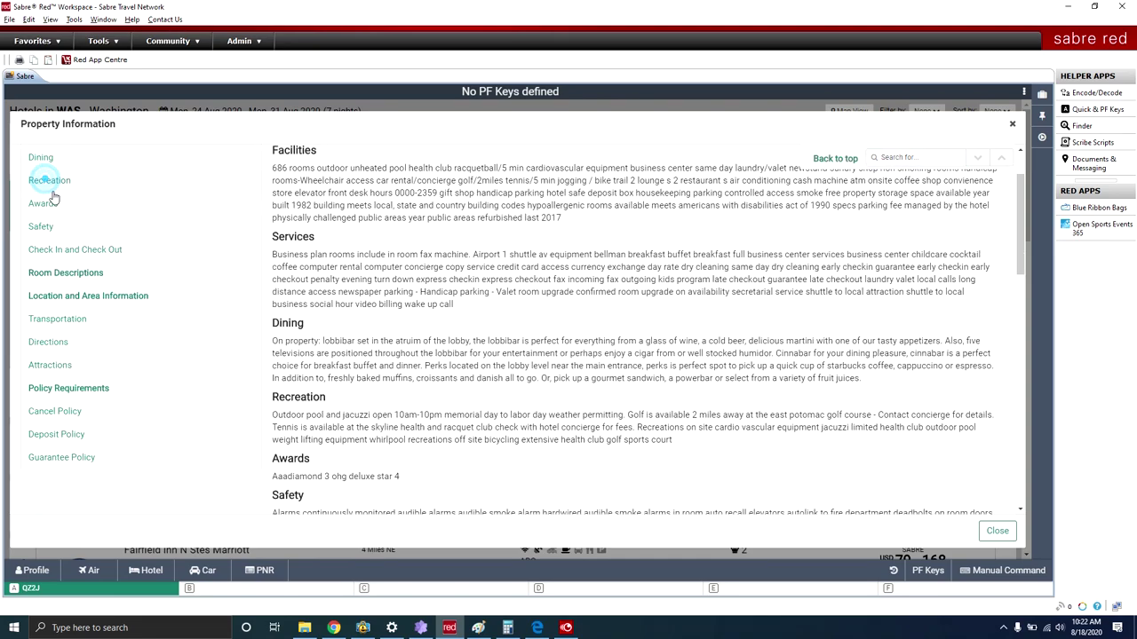
left_click(79, 323)
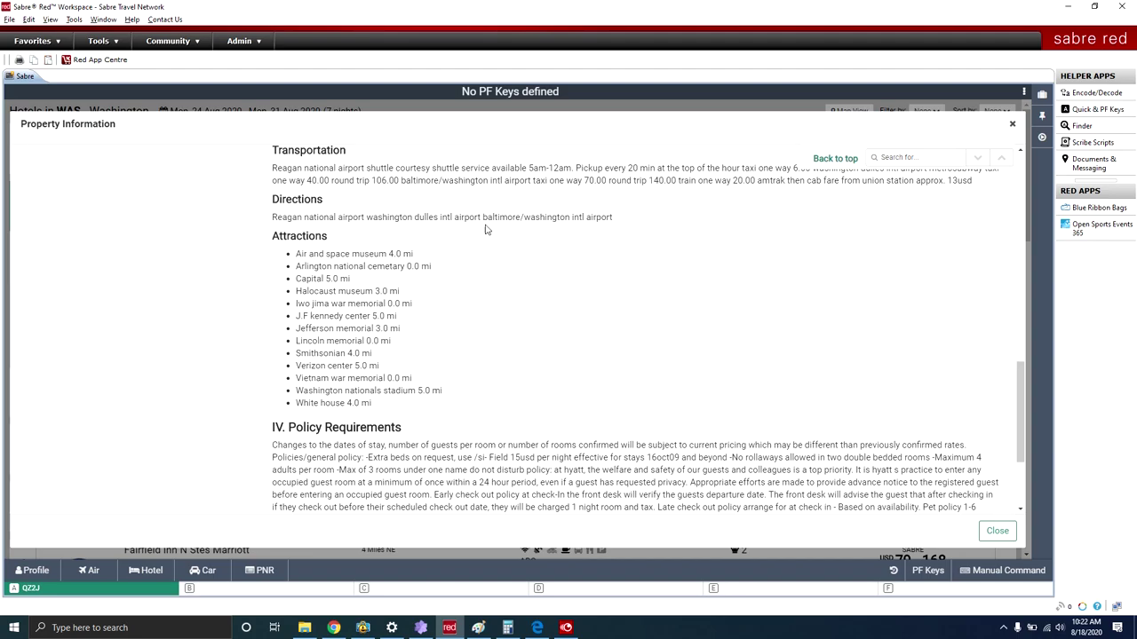
left_click(815, 160)
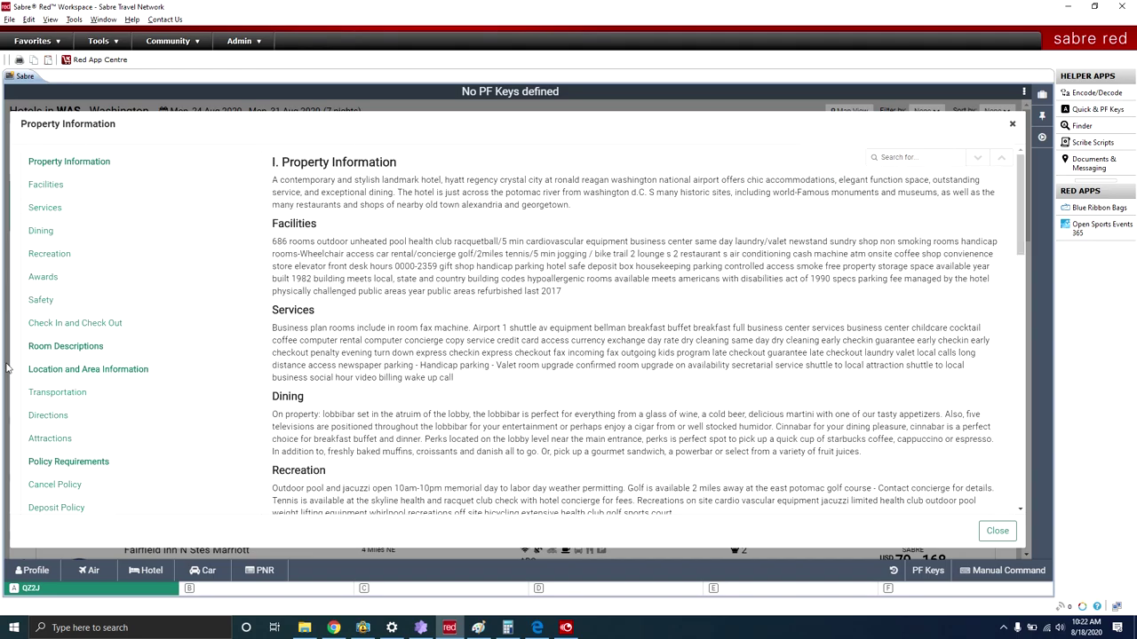
Step: Review the hotel's cancel, deposit and guarantee policies, highlighting the cancel policy text, and close the property details
left_click(79, 483)
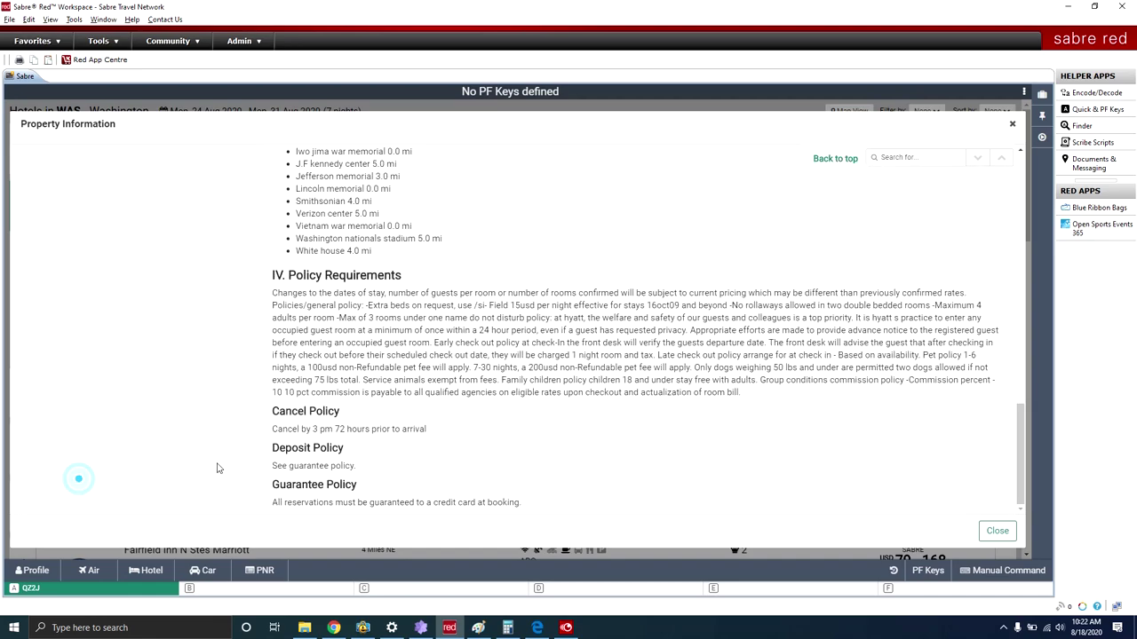
triple_click(284, 429)
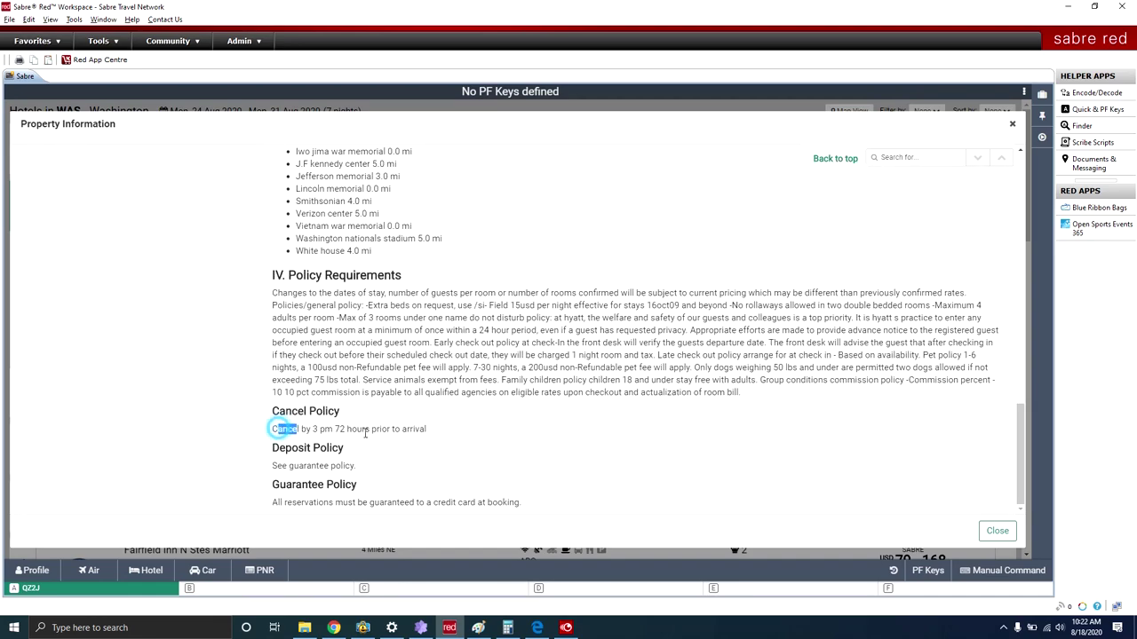
left_click(237, 430)
left_click_drag(236, 429, 522, 431)
left_click_drag(359, 486, 272, 407)
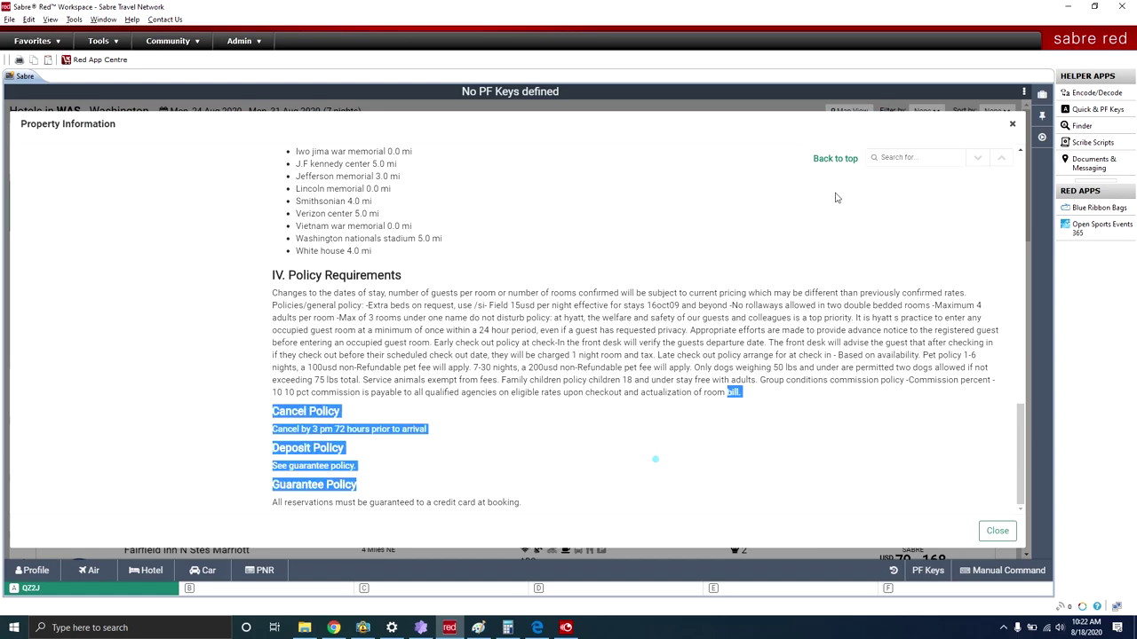
left_click(835, 158)
left_click(997, 531)
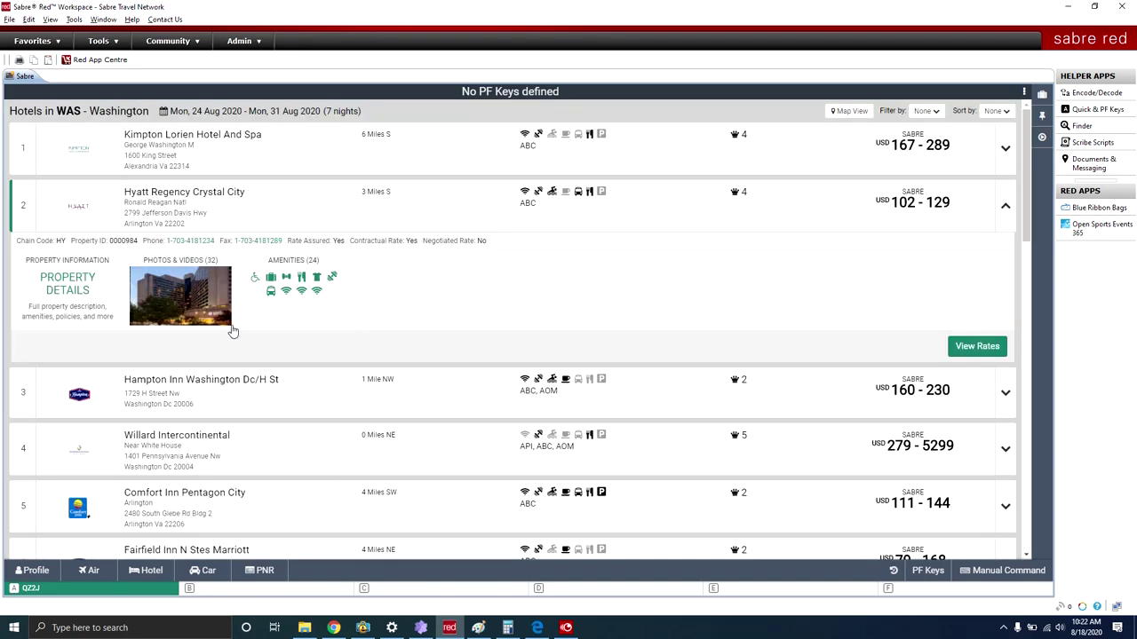
Step: Browse the Hyatt Regency Crystal City photos through to the pool view, and check its full amenities list
left_click(192, 295)
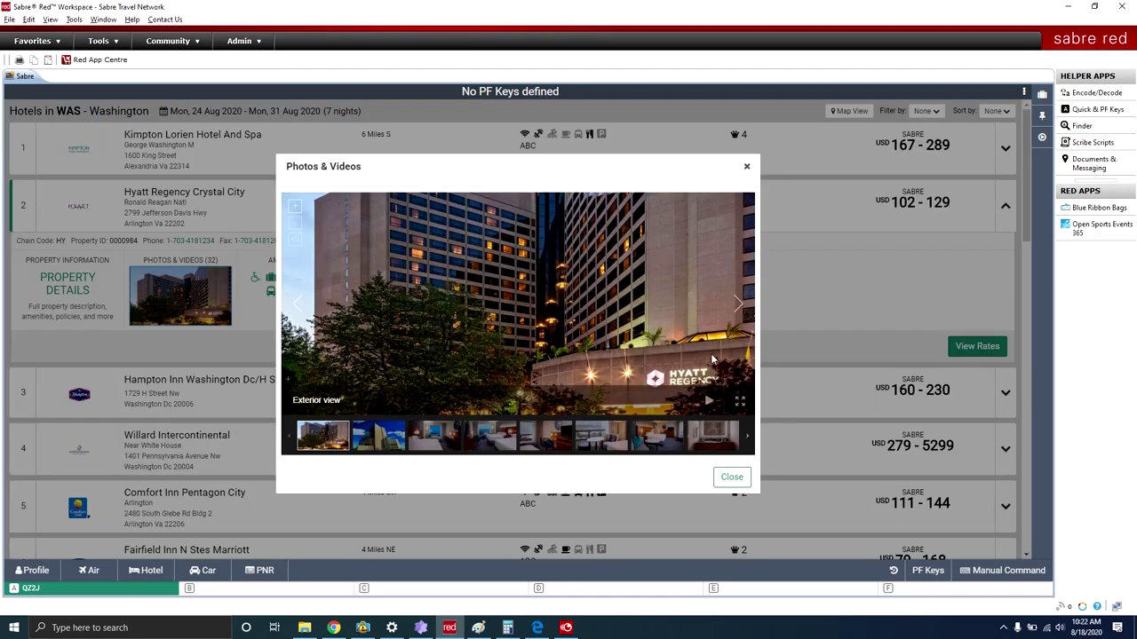
left_click(737, 306)
left_click(737, 306)
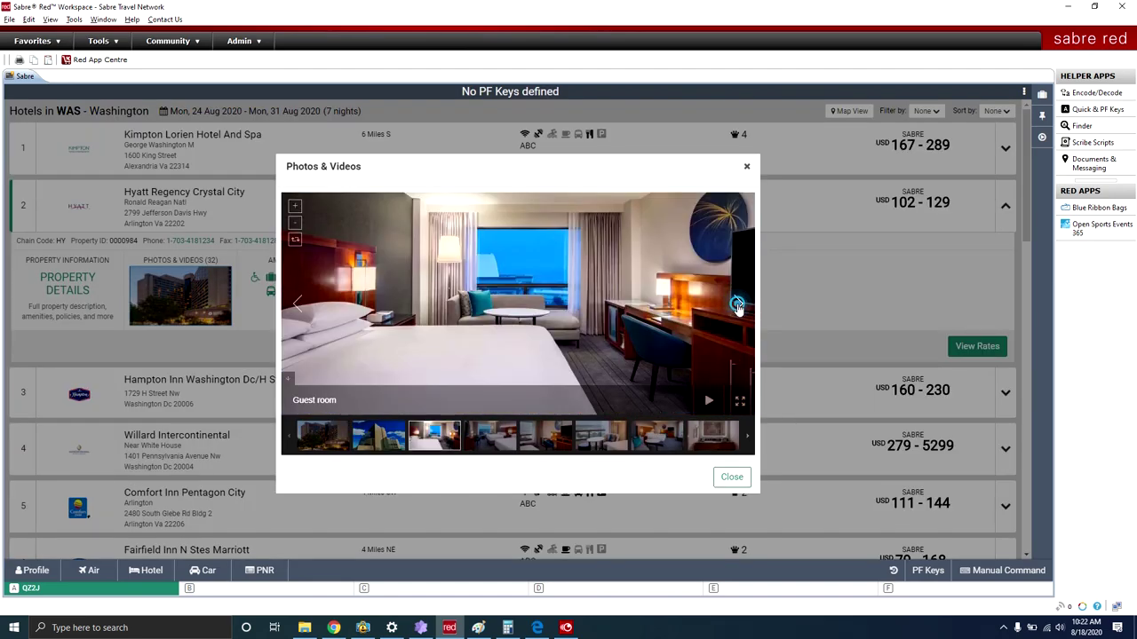
left_click(737, 306)
left_click(737, 307)
left_click(737, 306)
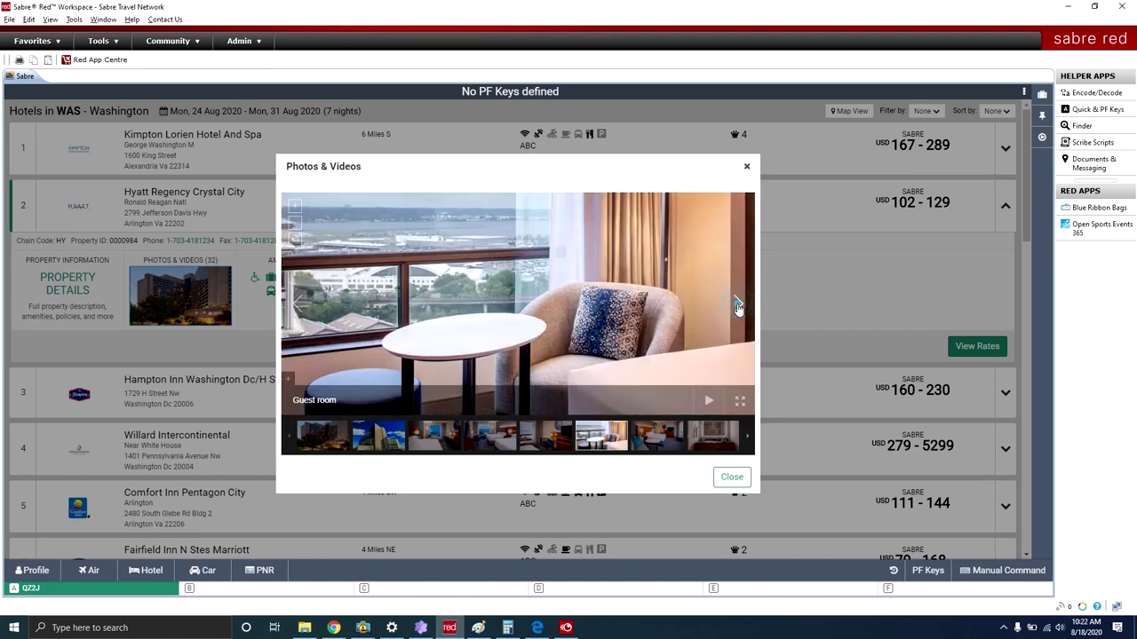
left_click(737, 307)
left_click(737, 307)
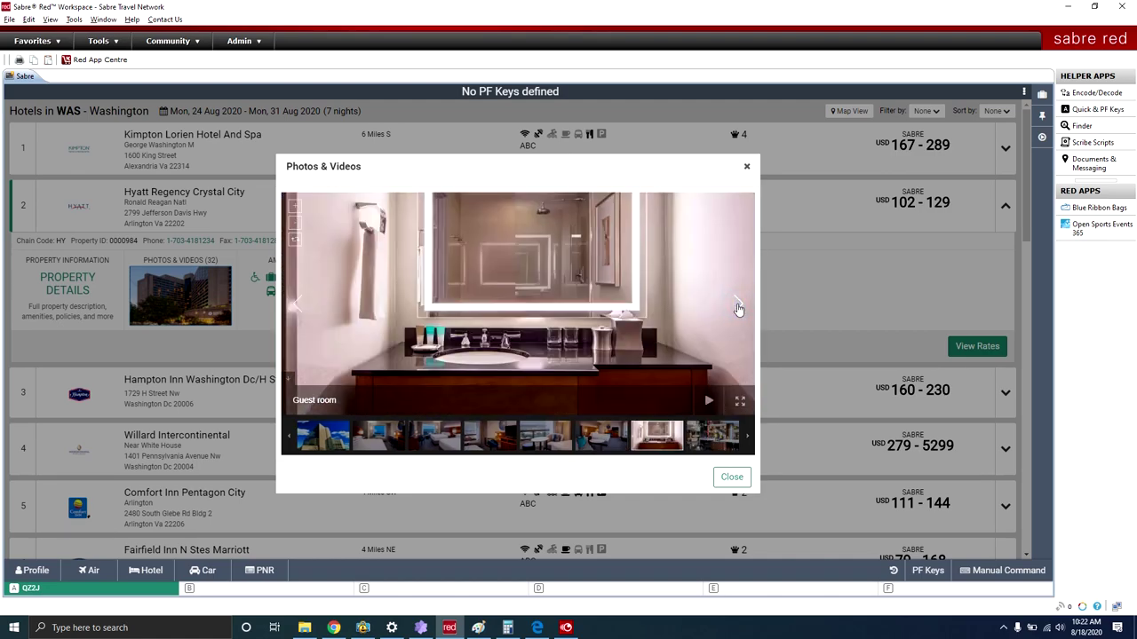
left_click(737, 306)
left_click(737, 306)
left_click(737, 306)
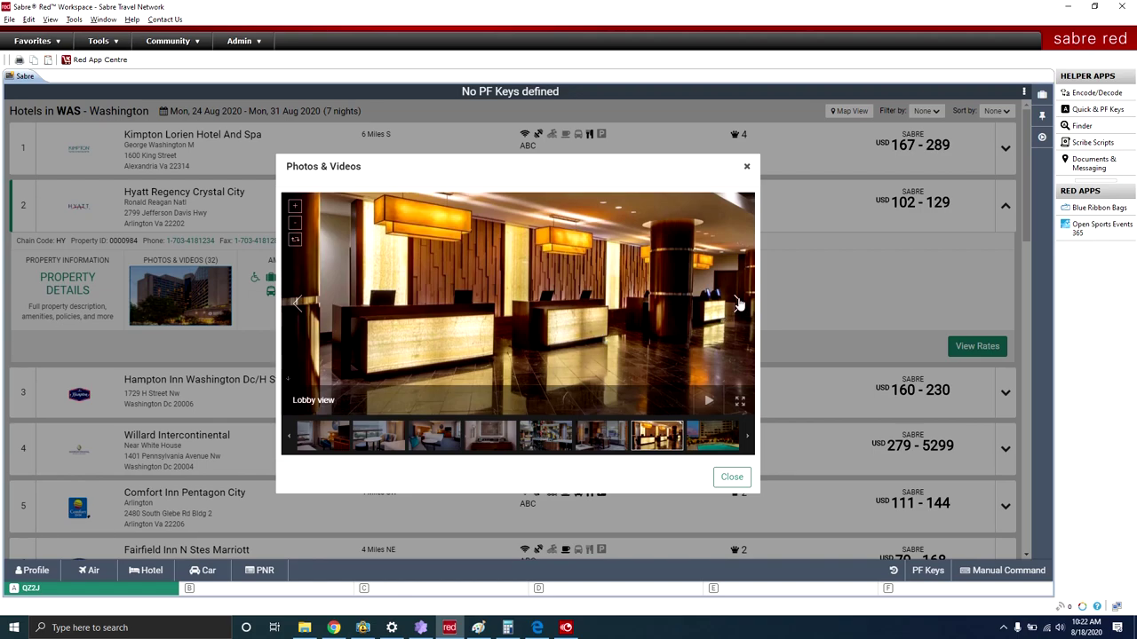
left_click(737, 304)
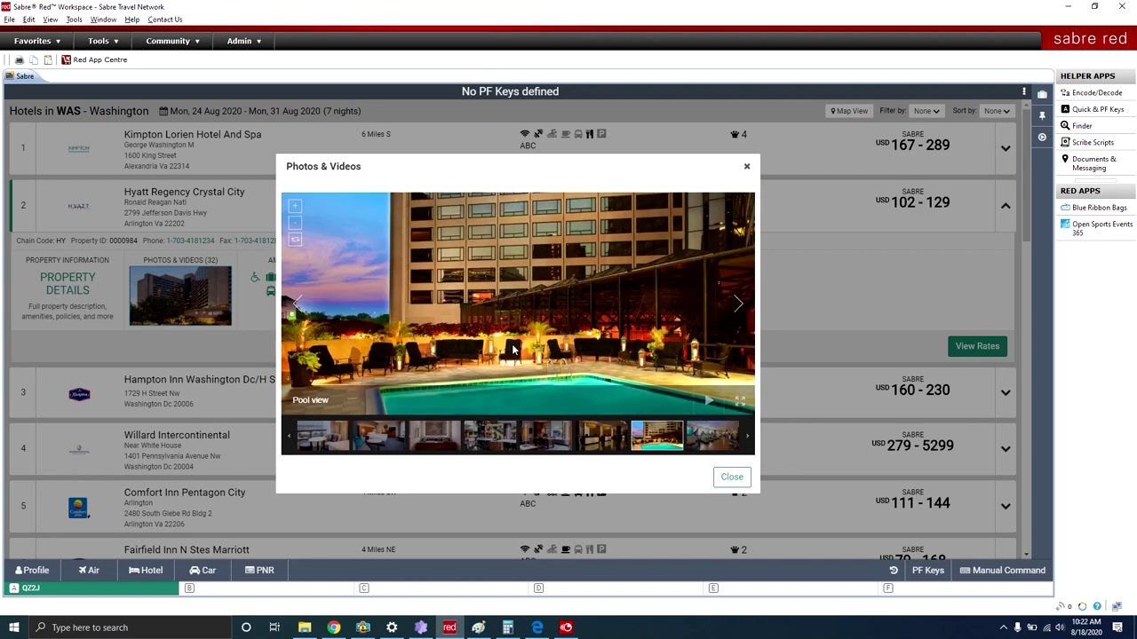
left_click(748, 169)
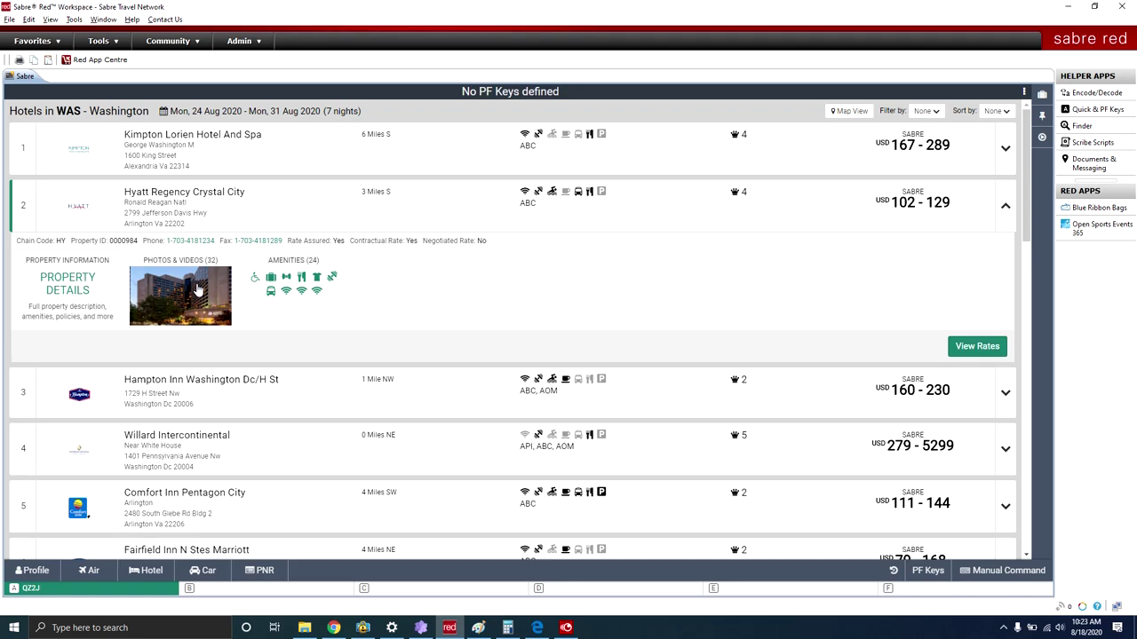
left_click(310, 284)
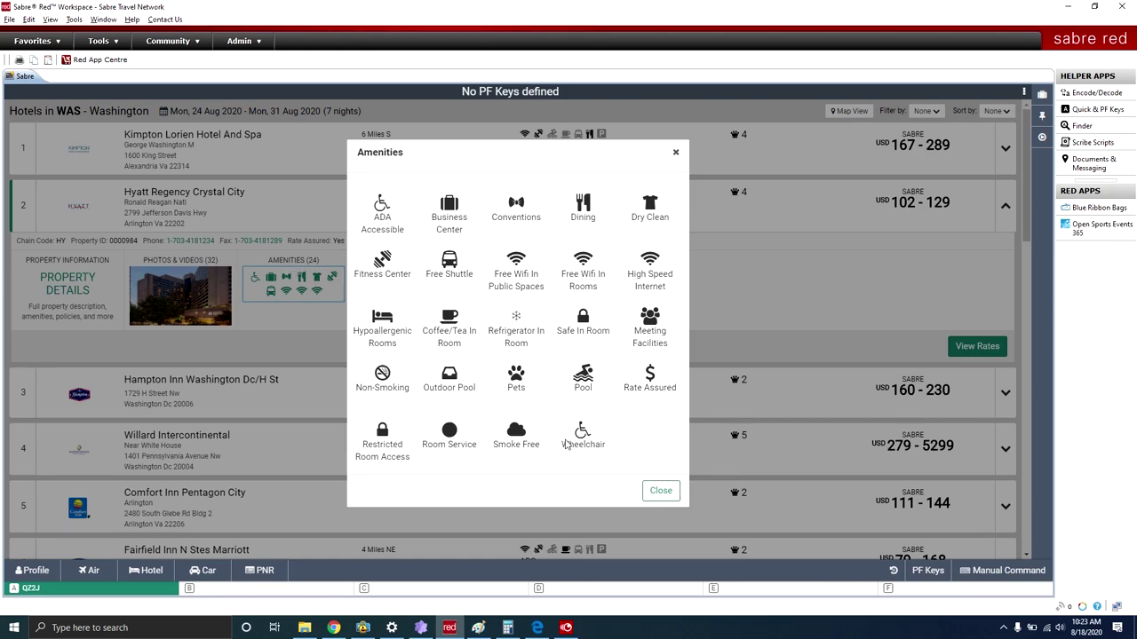
left_click(663, 492)
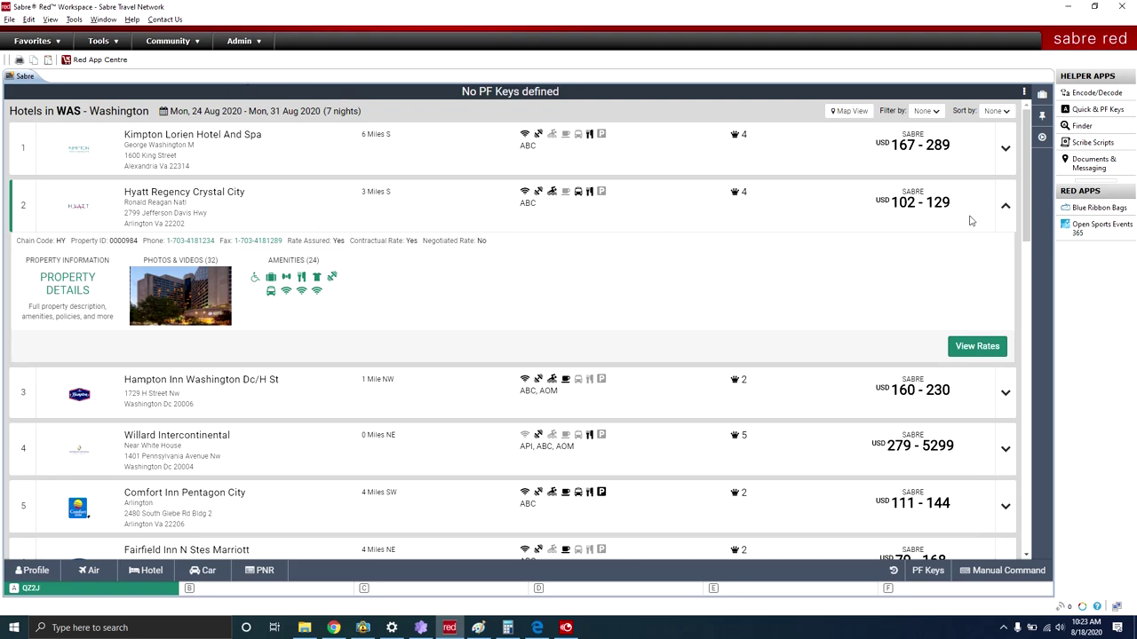
Step: Open the room rates for Hyatt Regency Crystal City and look through the whole rate list
left_click(976, 347)
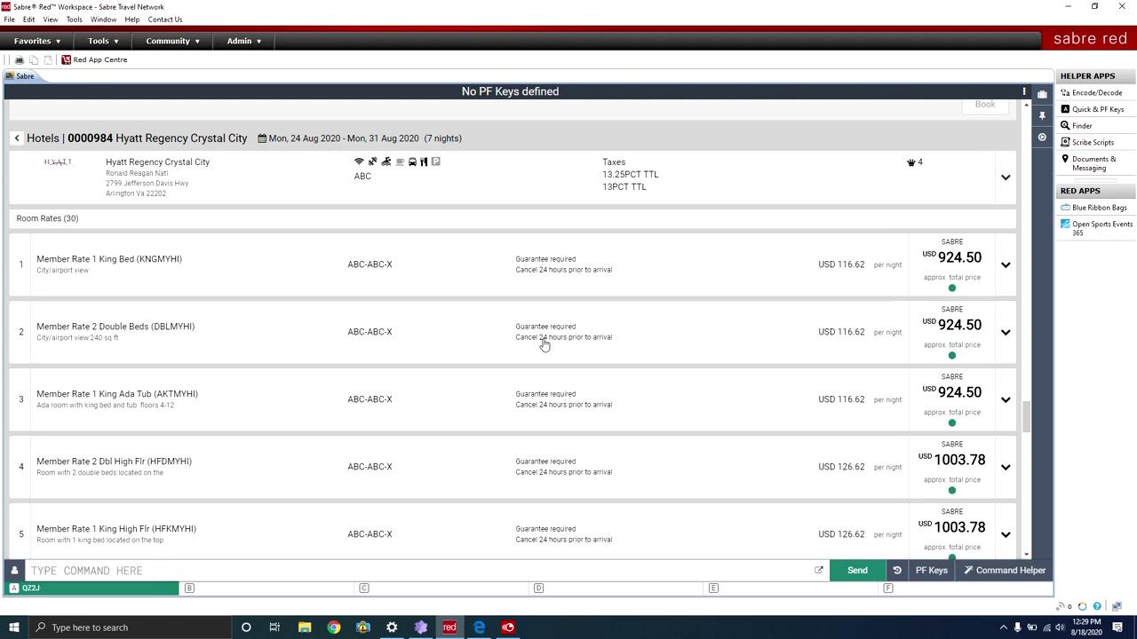
scroll(544, 345, "down", 20)
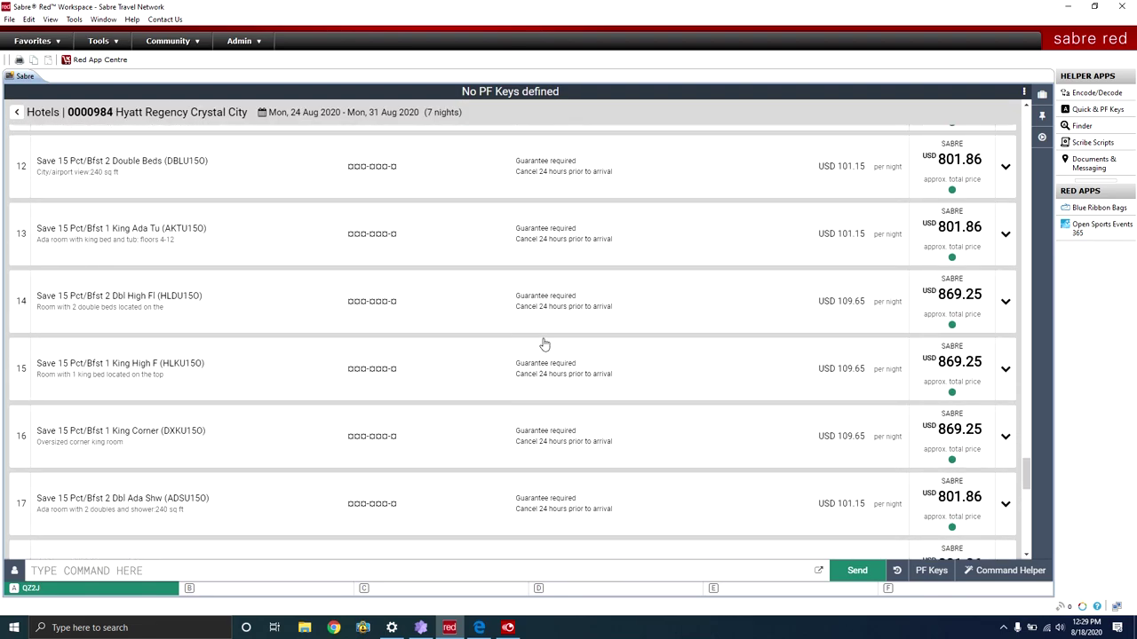
scroll(542, 343, "down", 1)
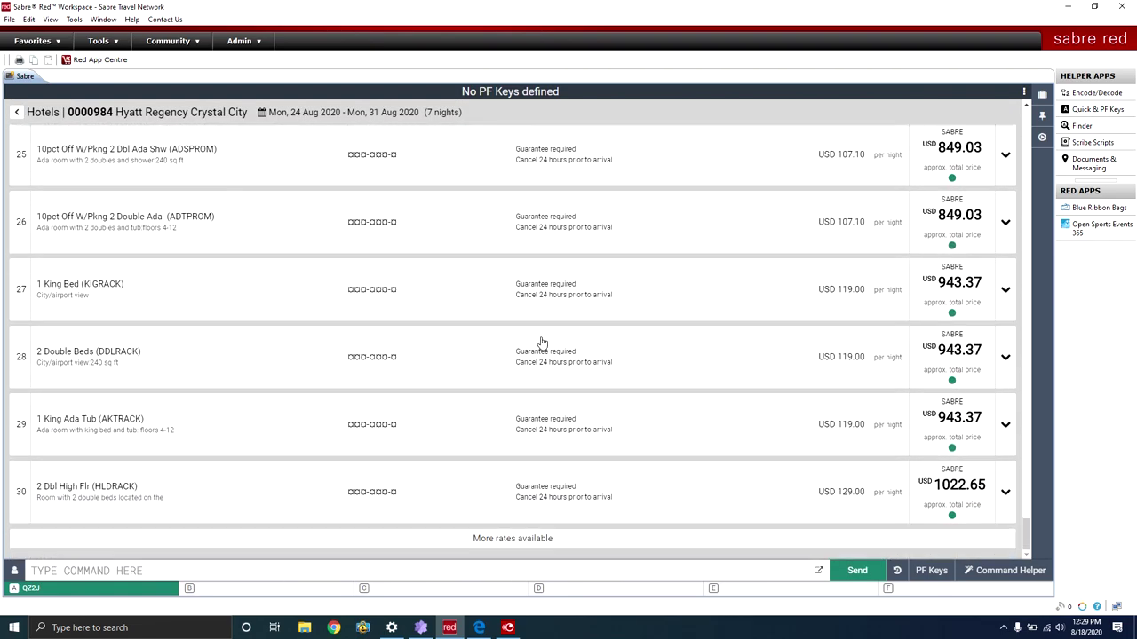
scroll(542, 343, "up", 14)
scroll(542, 343, "down", 8)
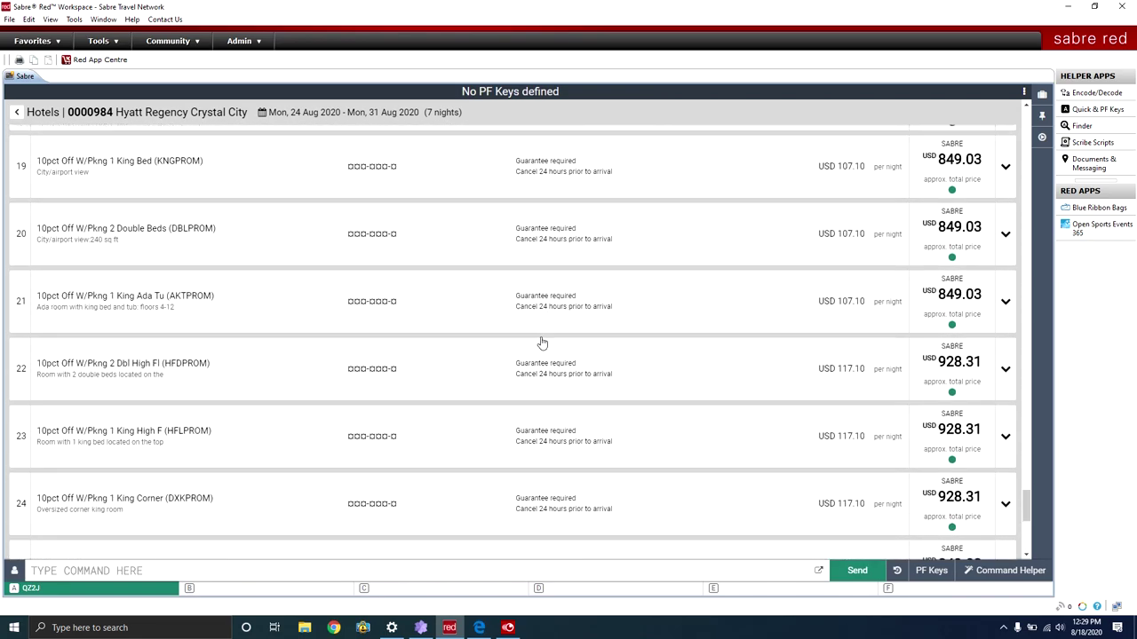
scroll(542, 342, "down", 5)
scroll(542, 342, "up", 18)
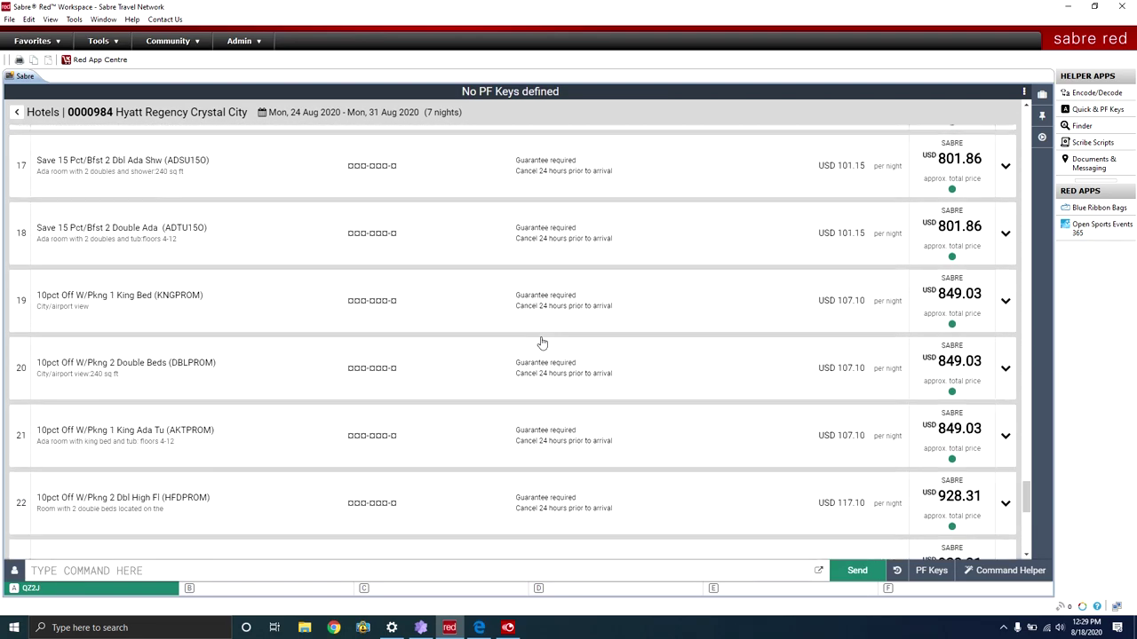
Step: Open the full rate details for Member Rate 1 King Bed (KNGMYHI) and highlight the city/airport view line in the room description
scroll(542, 343, "up", 8)
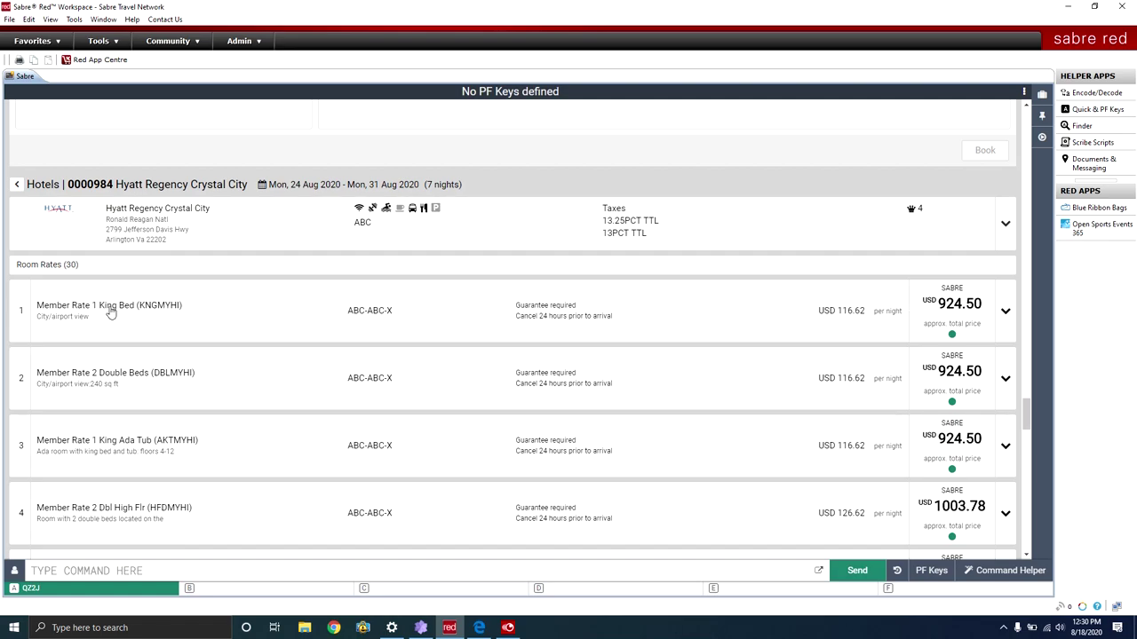
left_click(1005, 311)
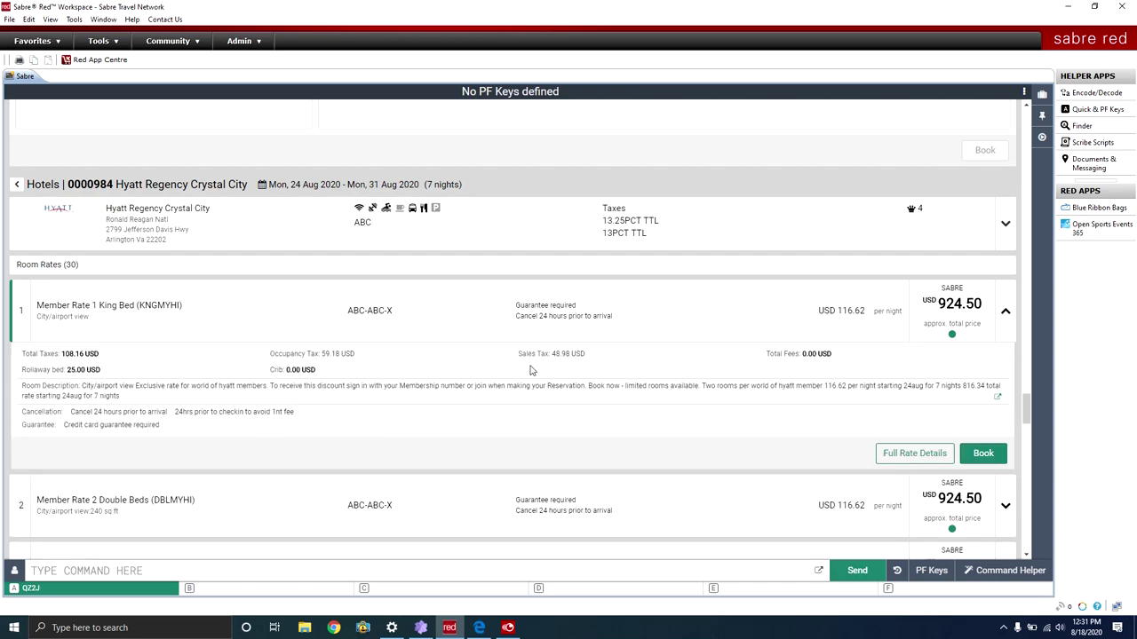
left_click(903, 461)
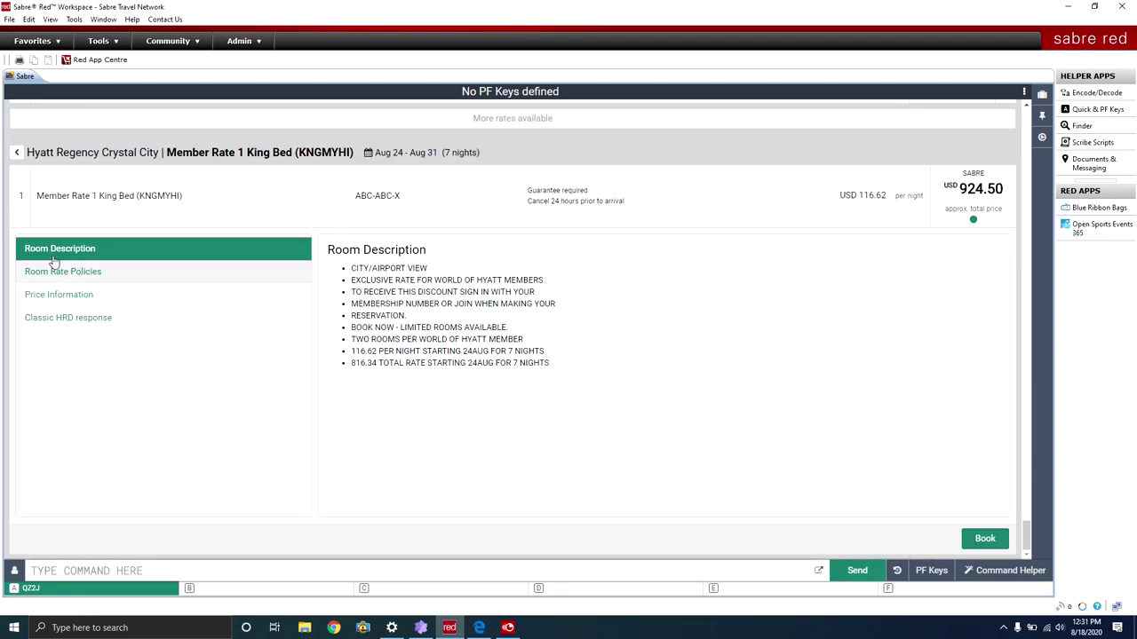
left_click_drag(353, 269, 449, 269)
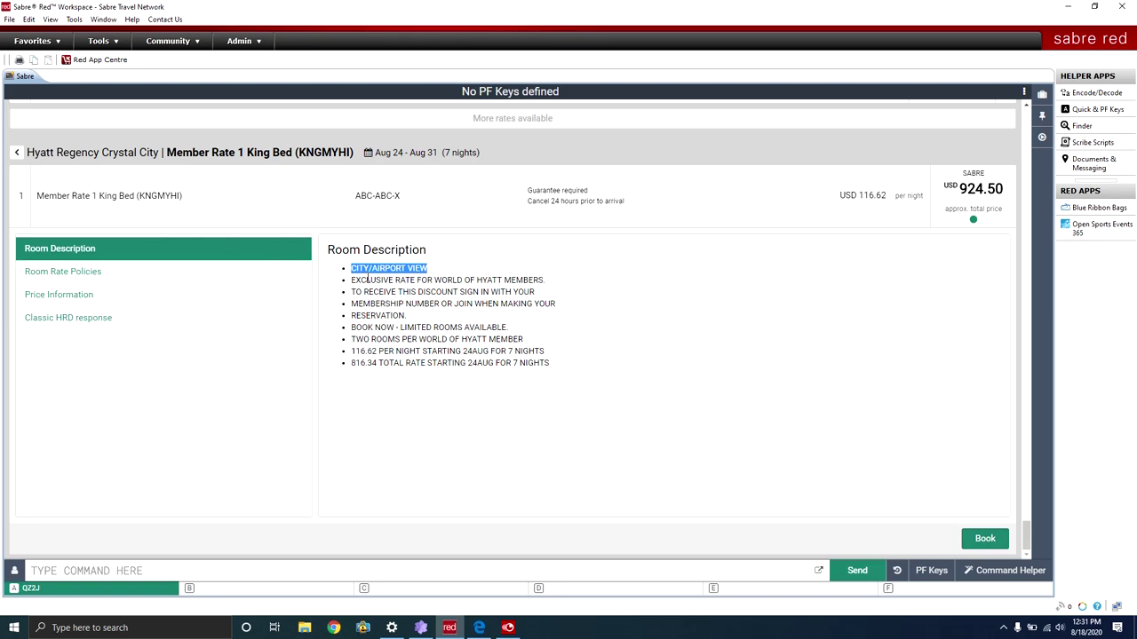
Step: Review the room rate policies and price information for the KNGMYHI rate, highlighting the fees section
left_click(71, 271)
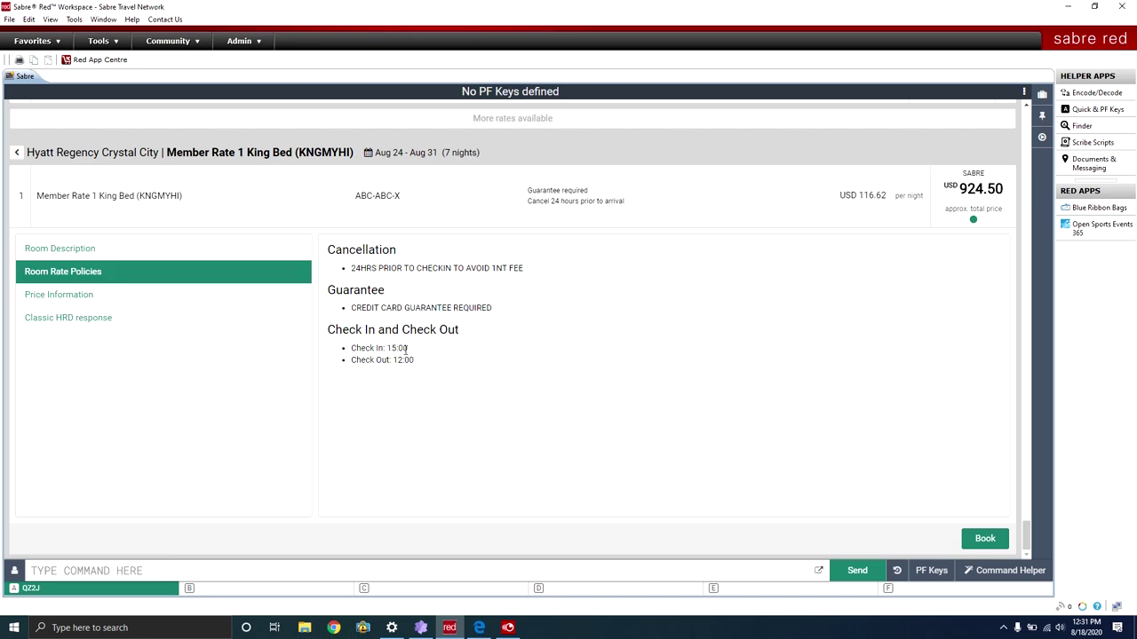
left_click(191, 299)
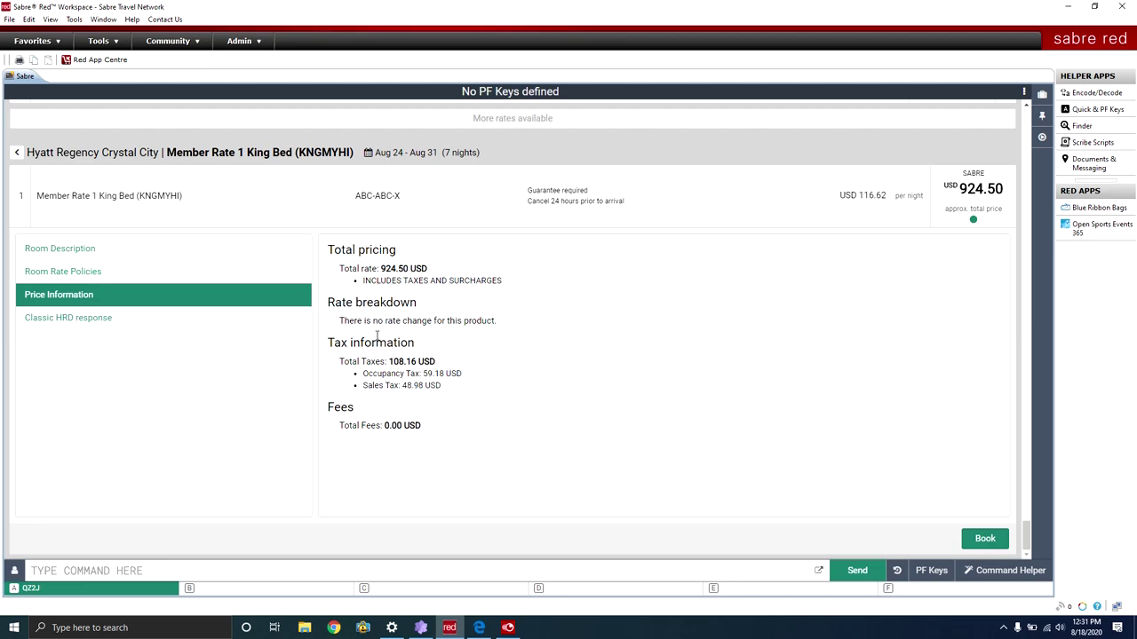
left_click_drag(333, 405, 420, 426)
left_click(463, 431)
Step: Read the Classic HRD response for the KNGMYHI rate through to its cancellation and guarantee rules, and return to its beginning
left_click(124, 321)
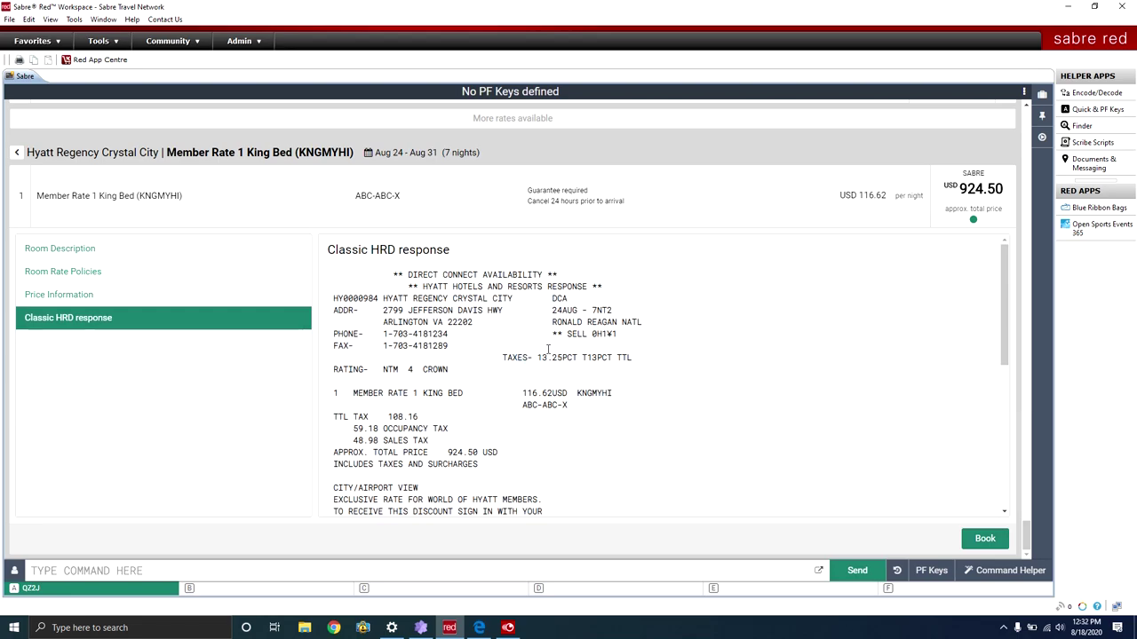
scroll(451, 285, "down", 5)
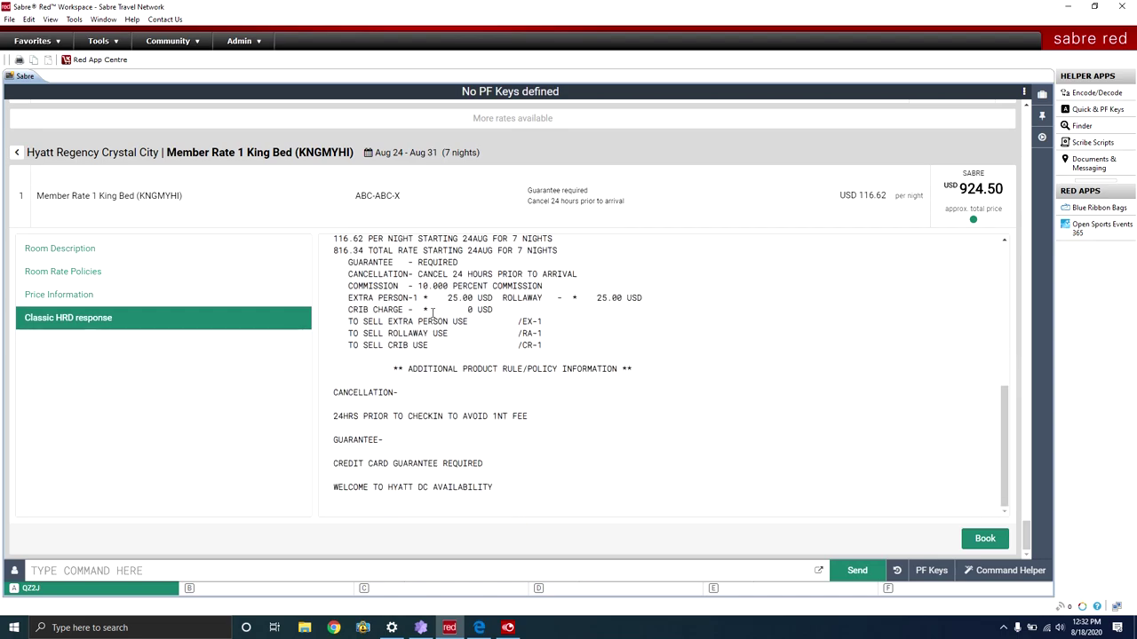
scroll(432, 317, "up", 10)
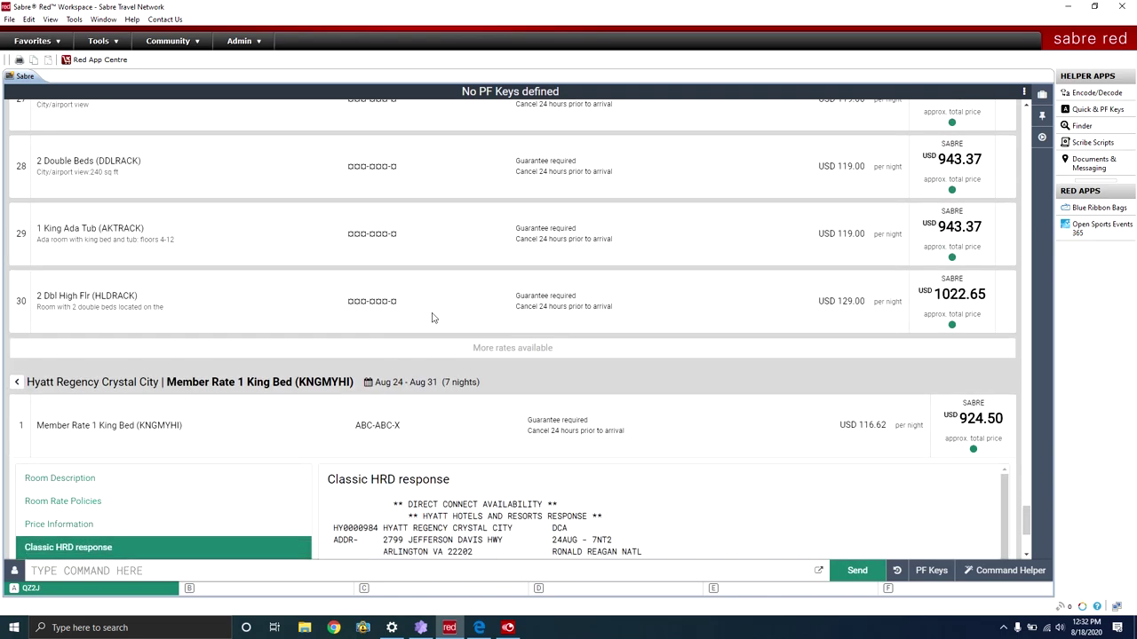
scroll(433, 318, "down", 5)
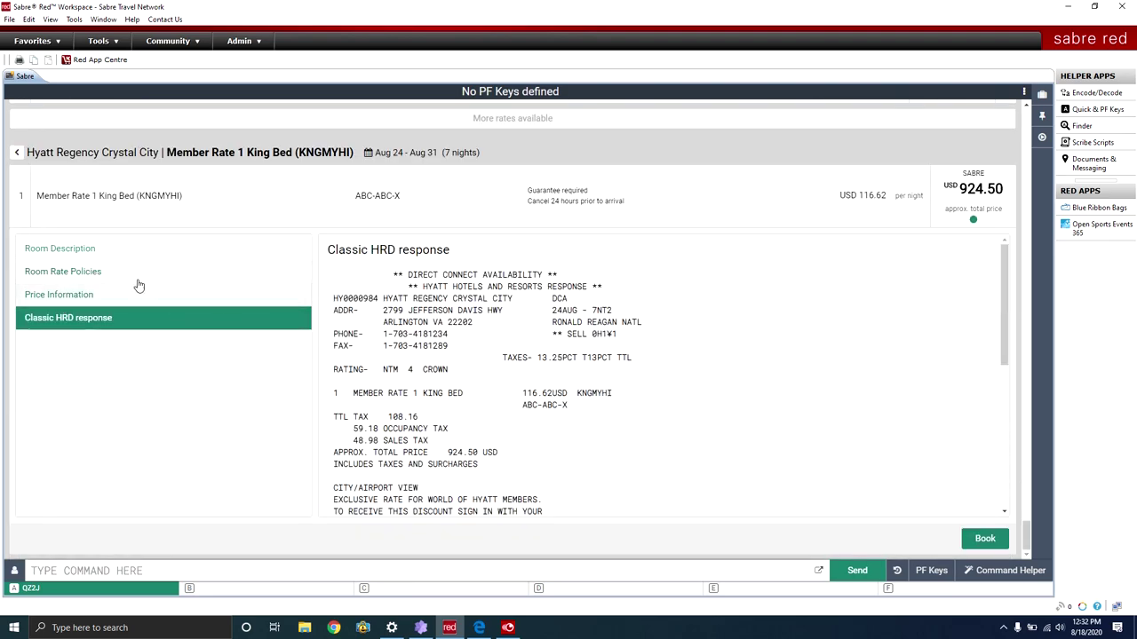